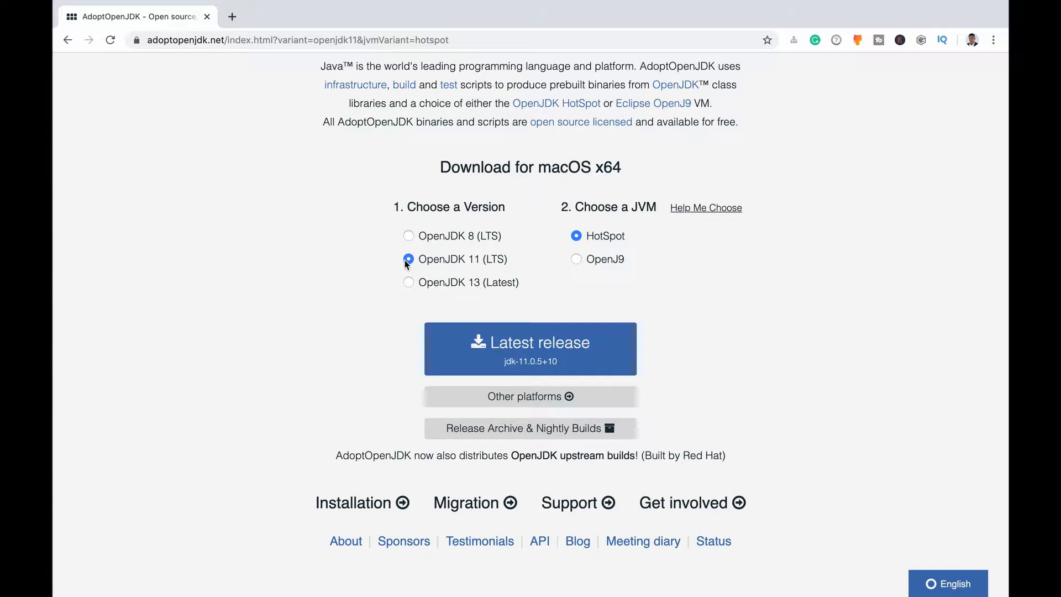
scroll(406, 263, down, 1)
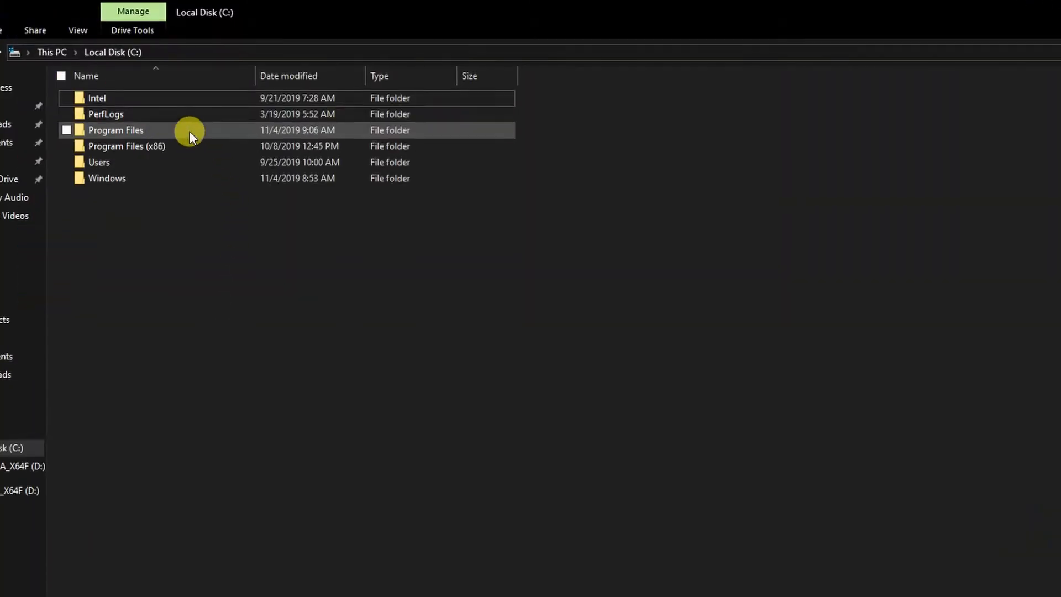
- Open the jdk-11.0.4.11-hotspot folder inside C:\Program Files\AdoptOpenJDK in File Explorer
double_click(193, 90)
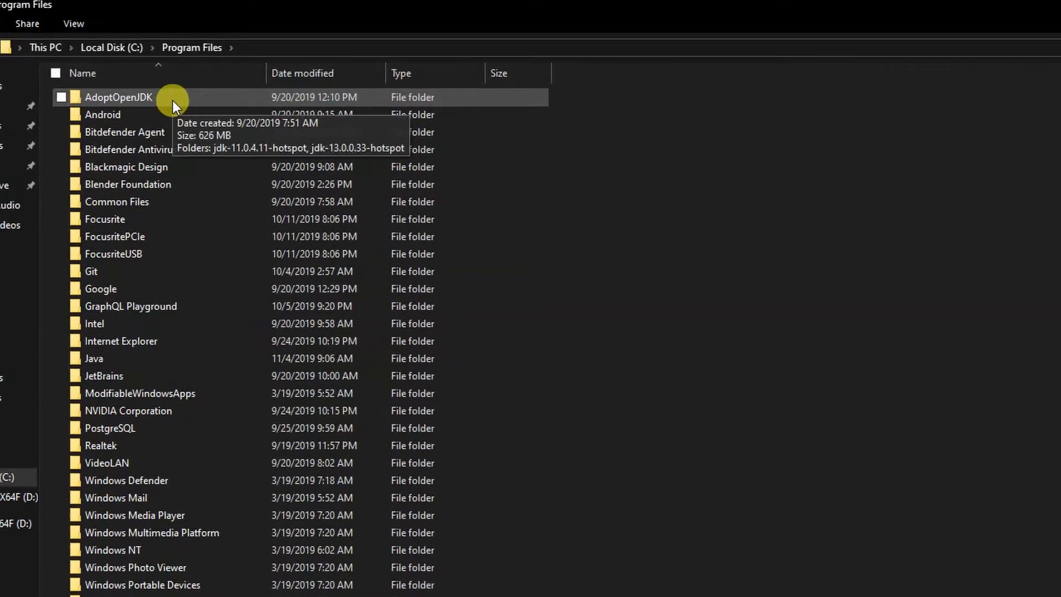
double_click(173, 101)
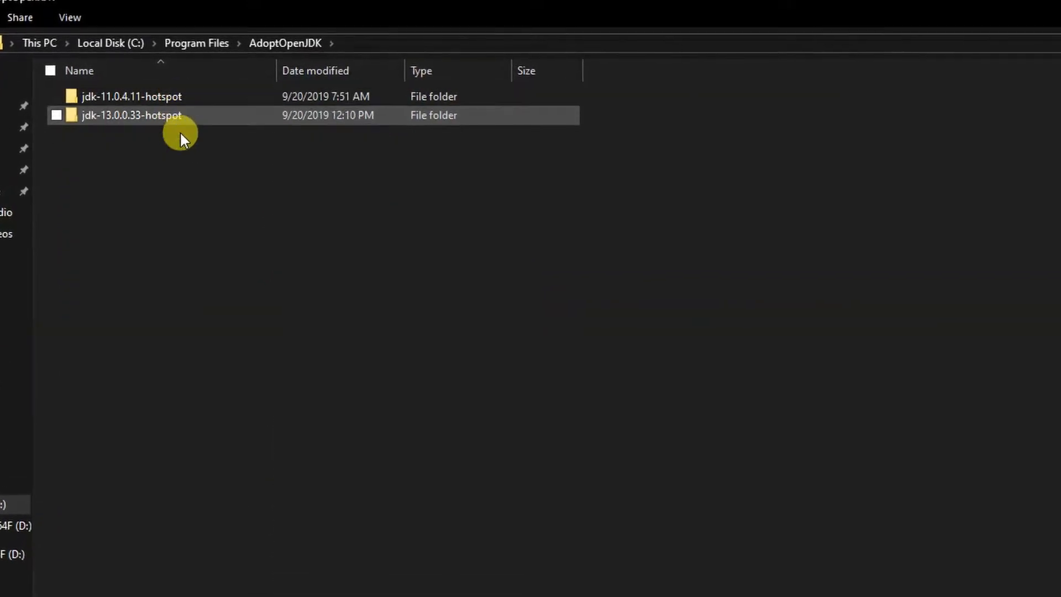
click(141, 95)
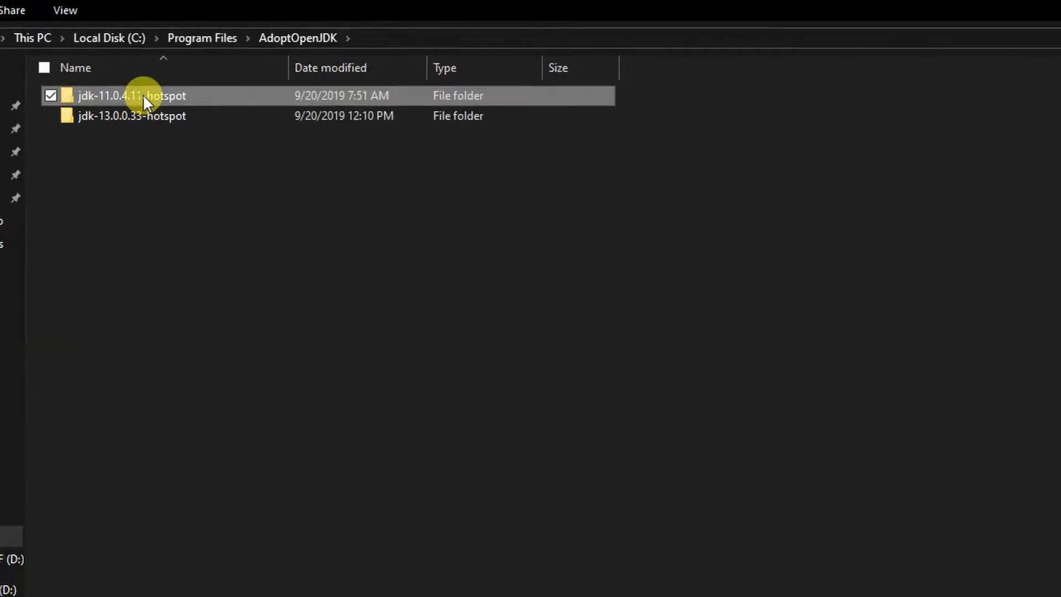
double_click(142, 93)
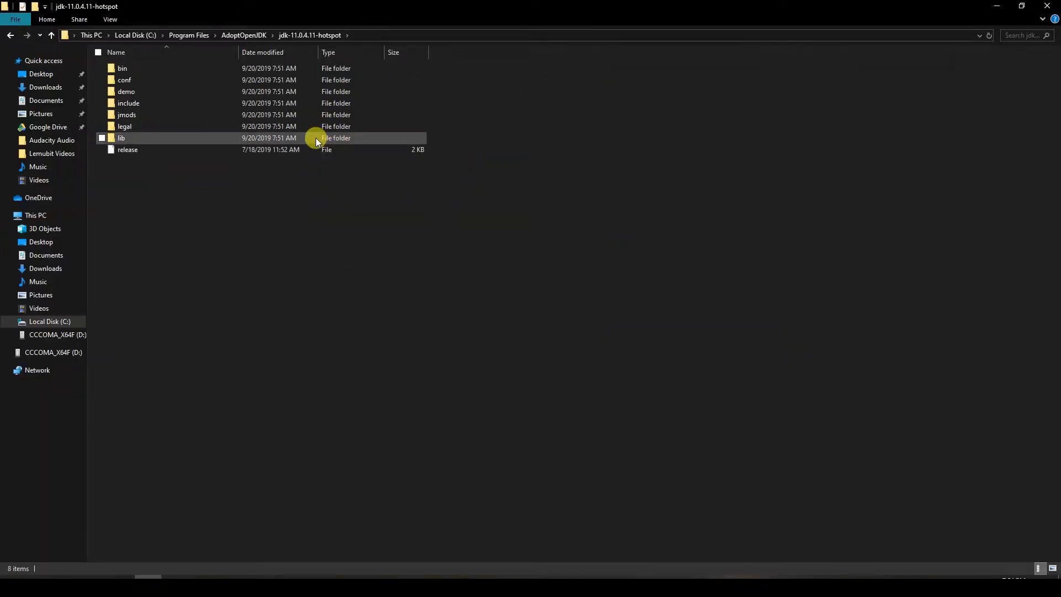
- Open the Environment Variables dialog from the advanced system settings in Control Panel's System and Security section
click(18, 587)
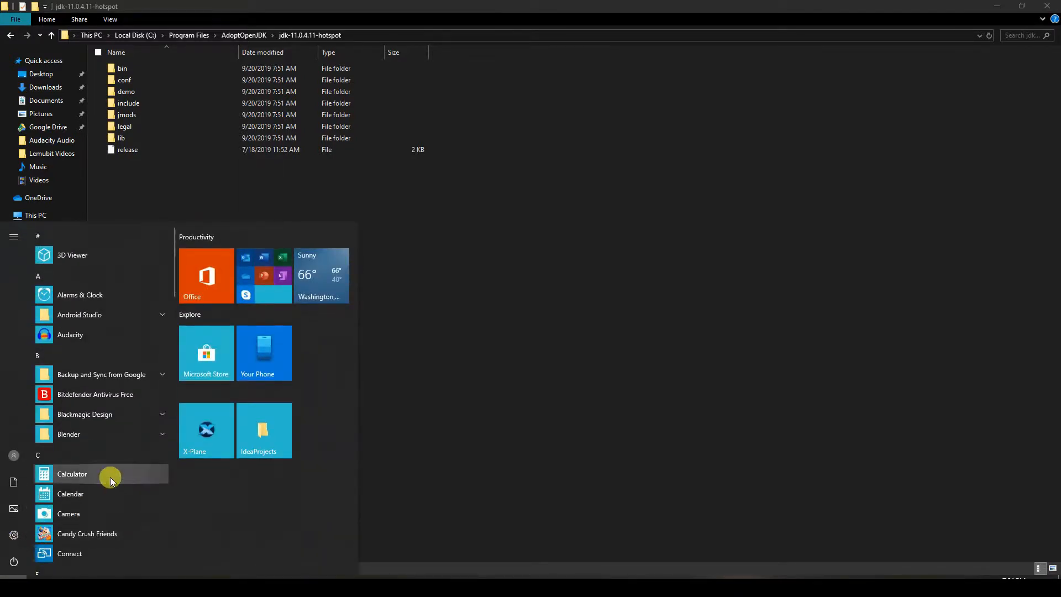
text(contro)
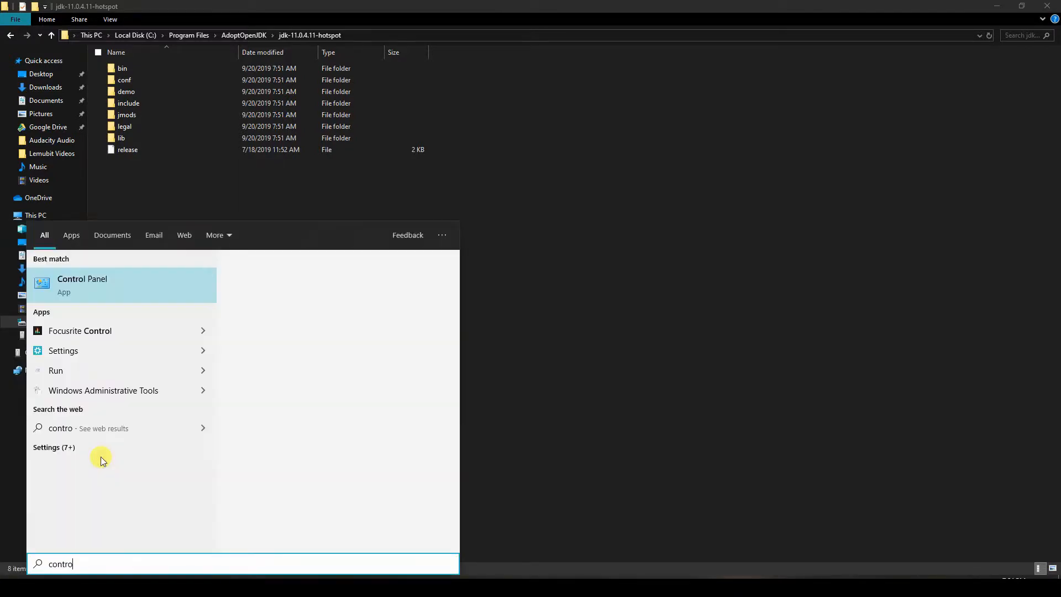
click(133, 278)
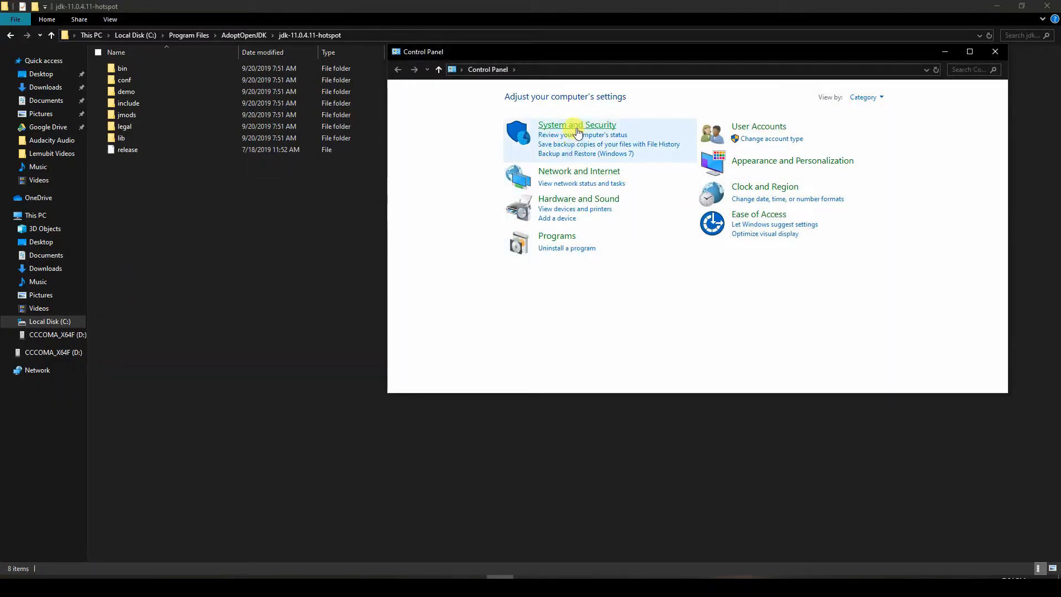
click(575, 126)
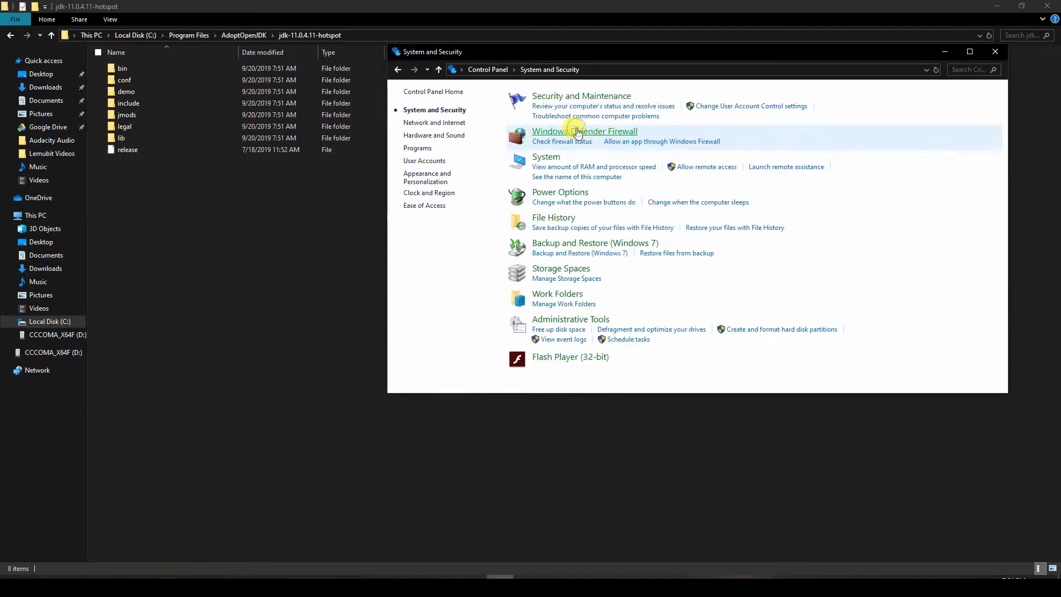
click(556, 165)
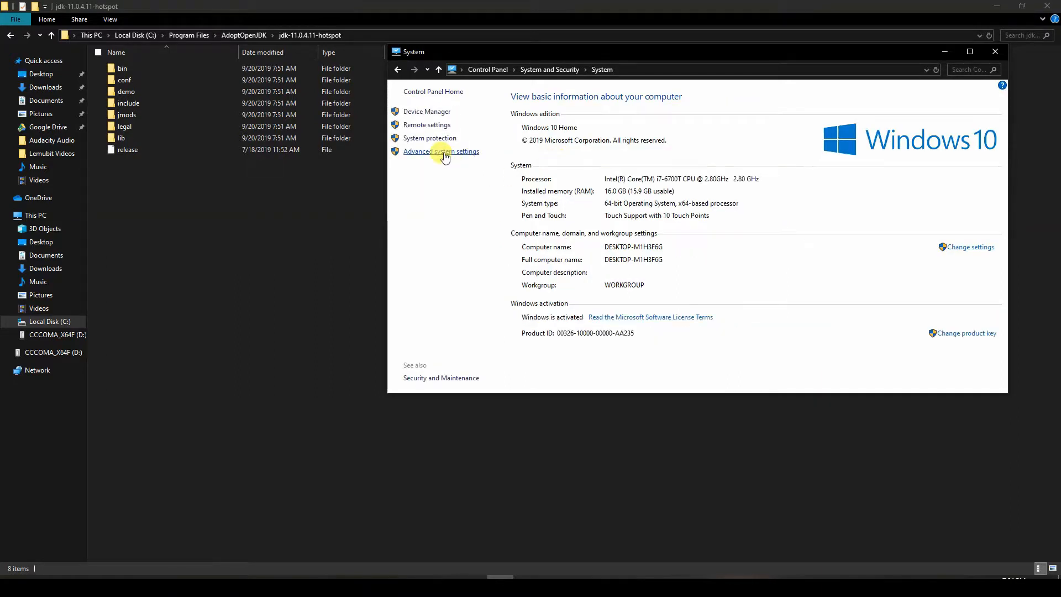
click(440, 153)
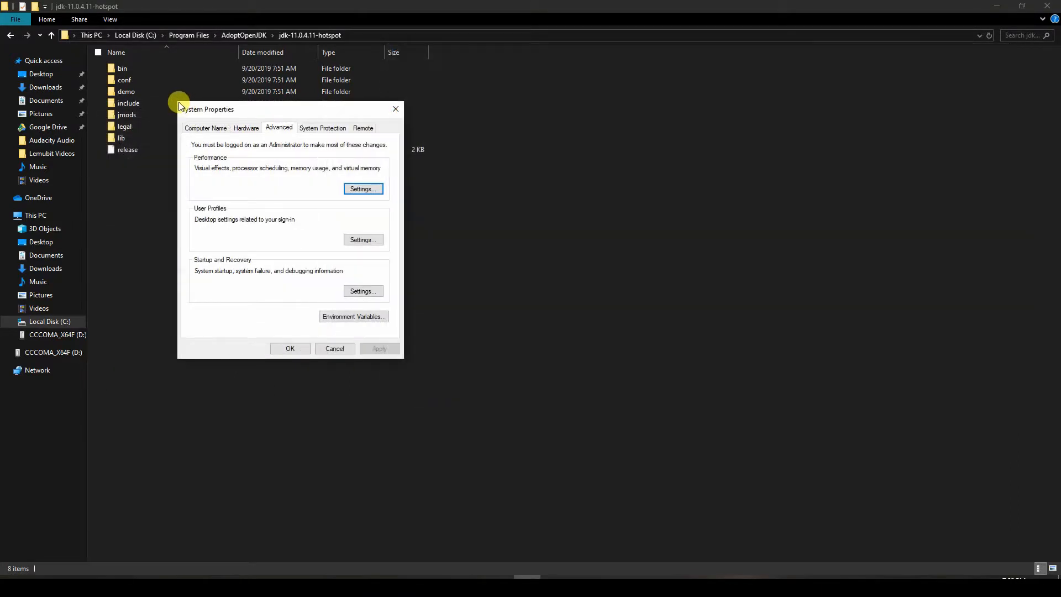
drag(178, 100, 176, 81)
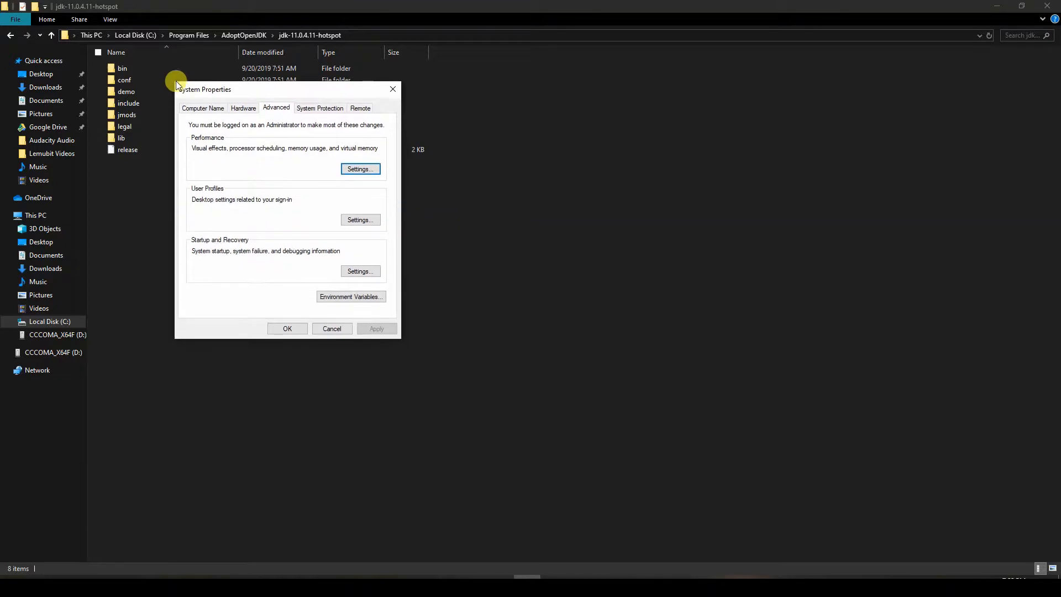
click(341, 297)
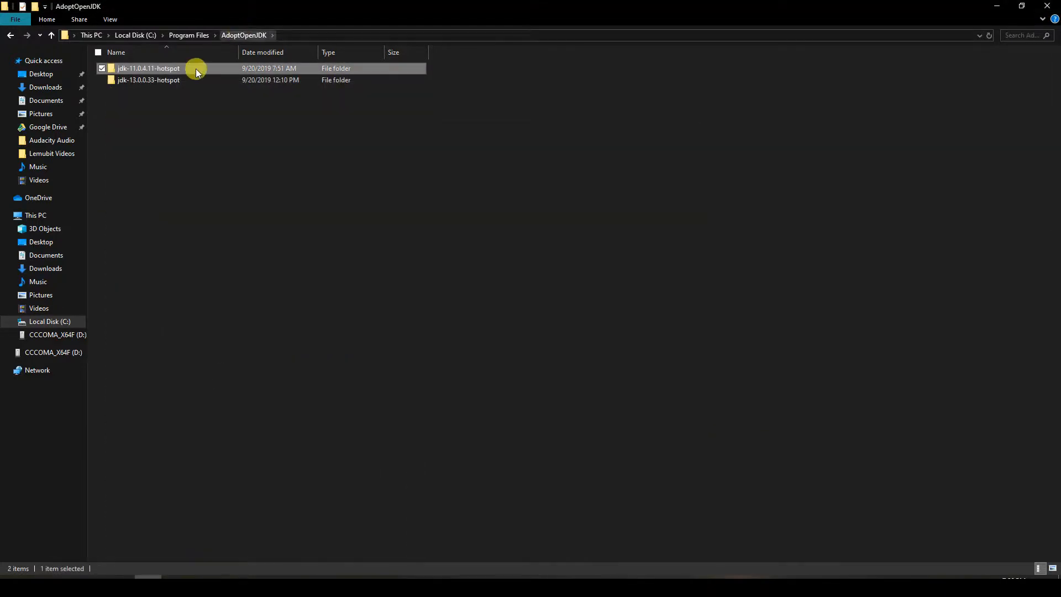
- Open the jdk-11.0.4.11-hotspot folder in File Explorer and copy its full path
double_click(194, 69)
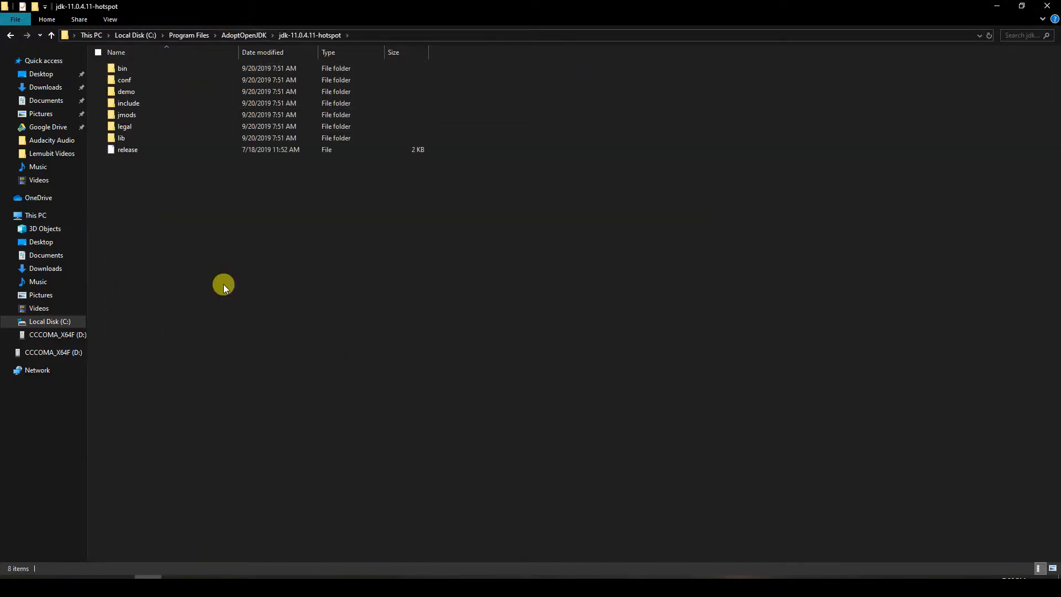
click(407, 33)
key(ctrl+c)
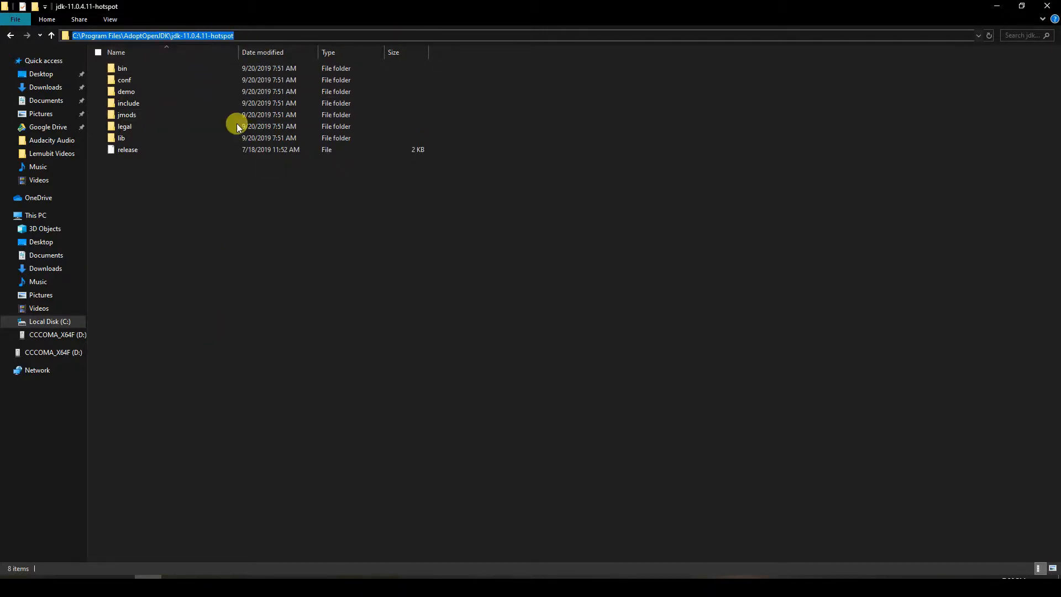
- Set the JAVA_HOME system variable to C:\Program Files\AdoptOpenJDK\jdk-11.0.4.11-hotspot and confirm the edit
click(527, 585)
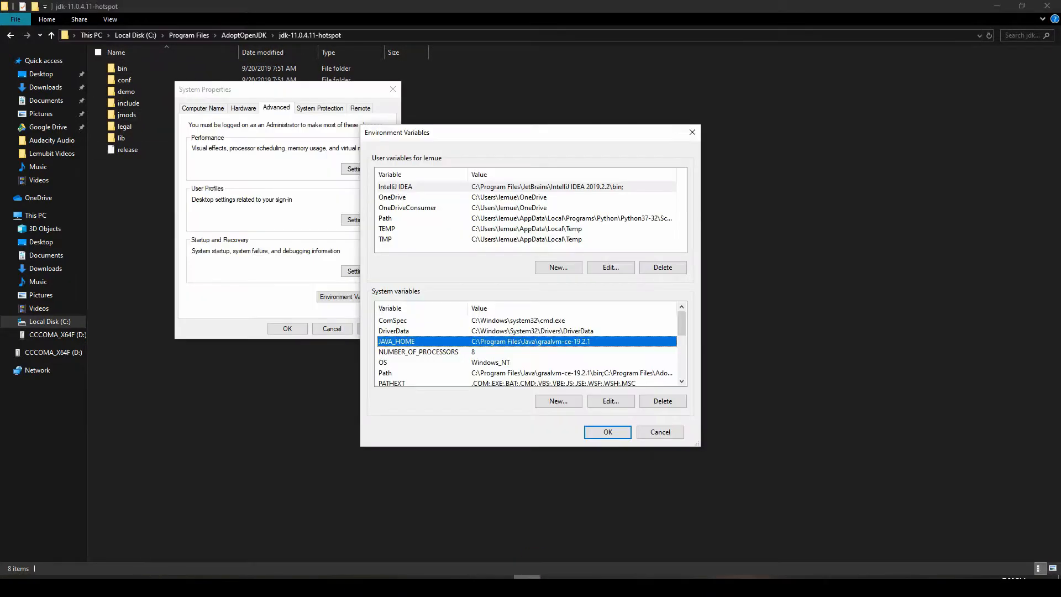
click(599, 343)
double_click(595, 343)
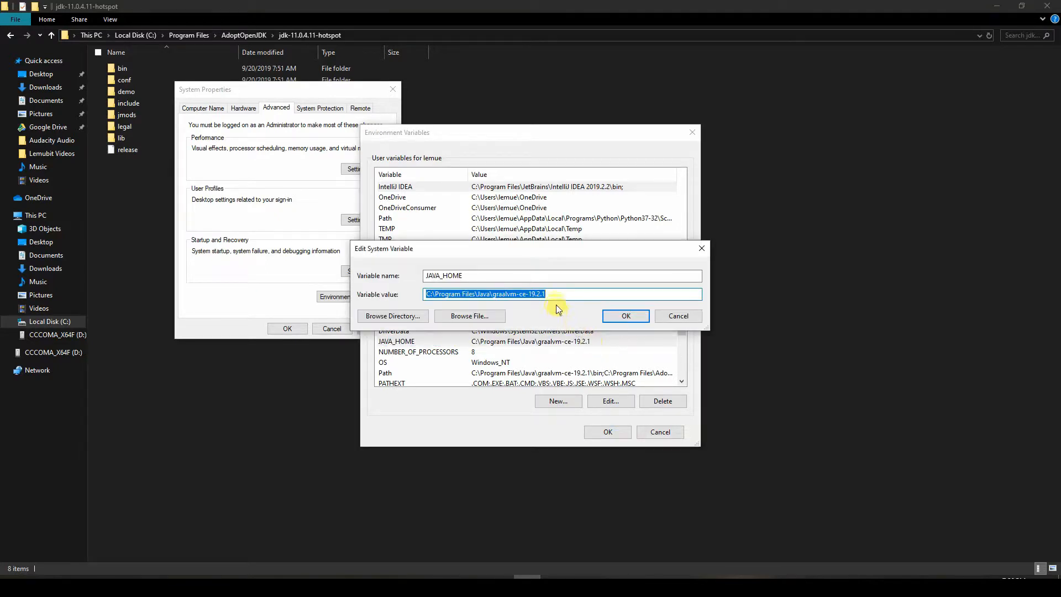
key(ctrl+v)
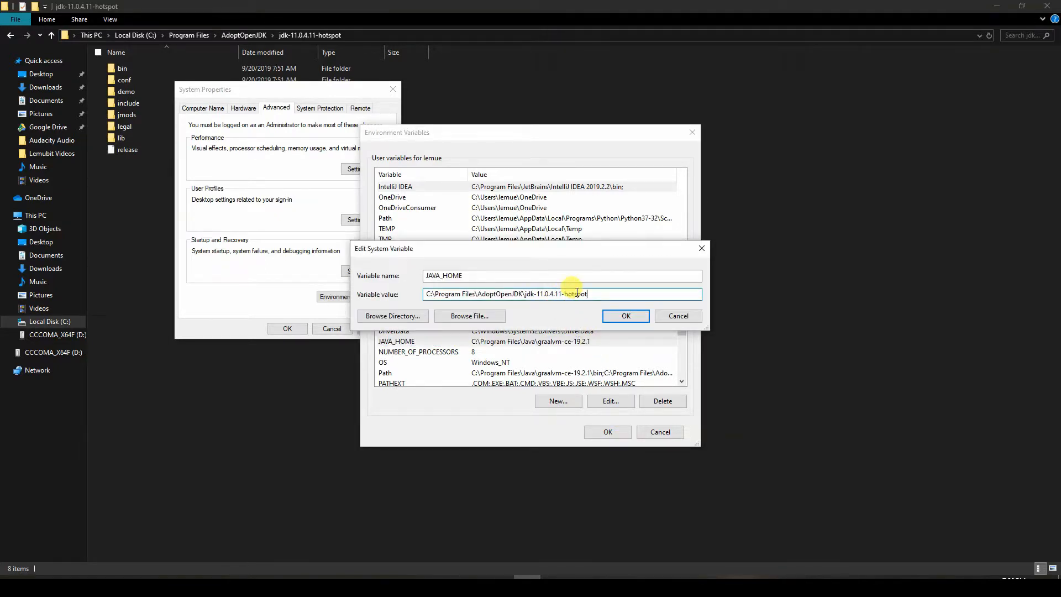
click(622, 313)
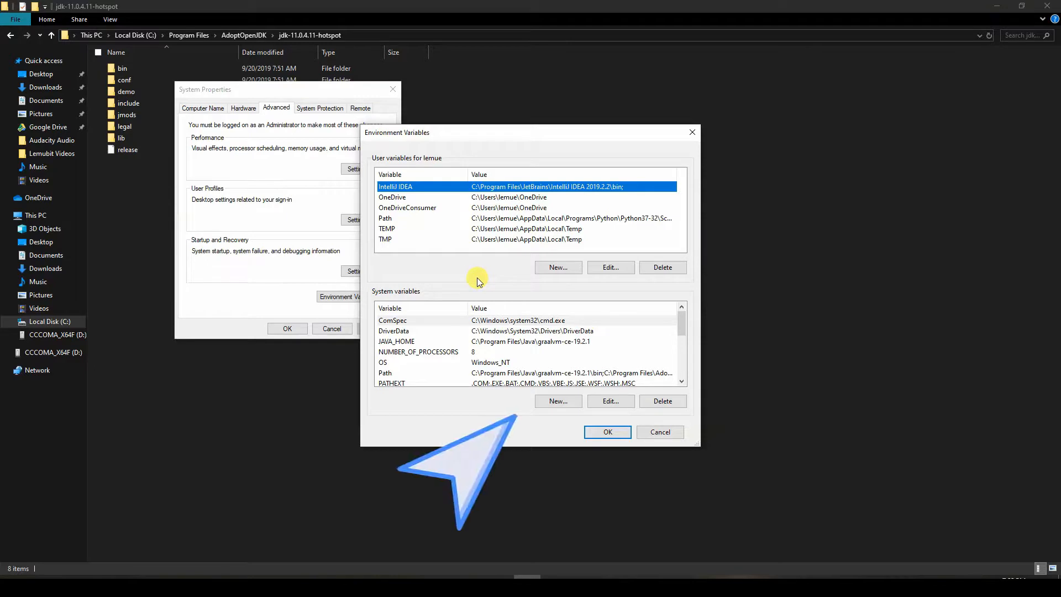
- Copy the path of the bin folder in jdk-11.0.4.11-hotspot and add a blank entry to the Path system variable
double_click(500, 375)
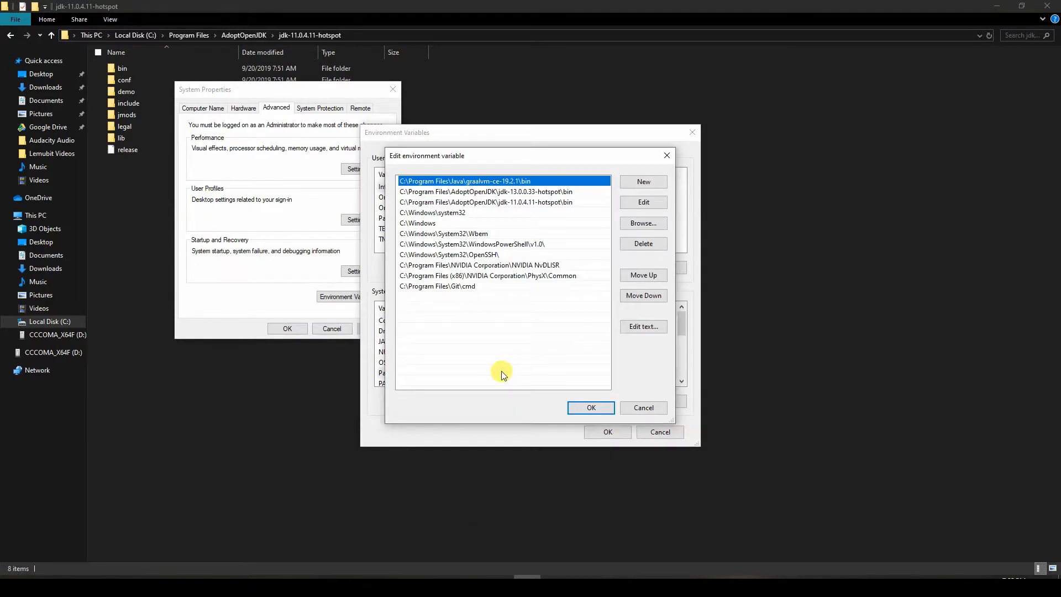
click(237, 387)
double_click(151, 66)
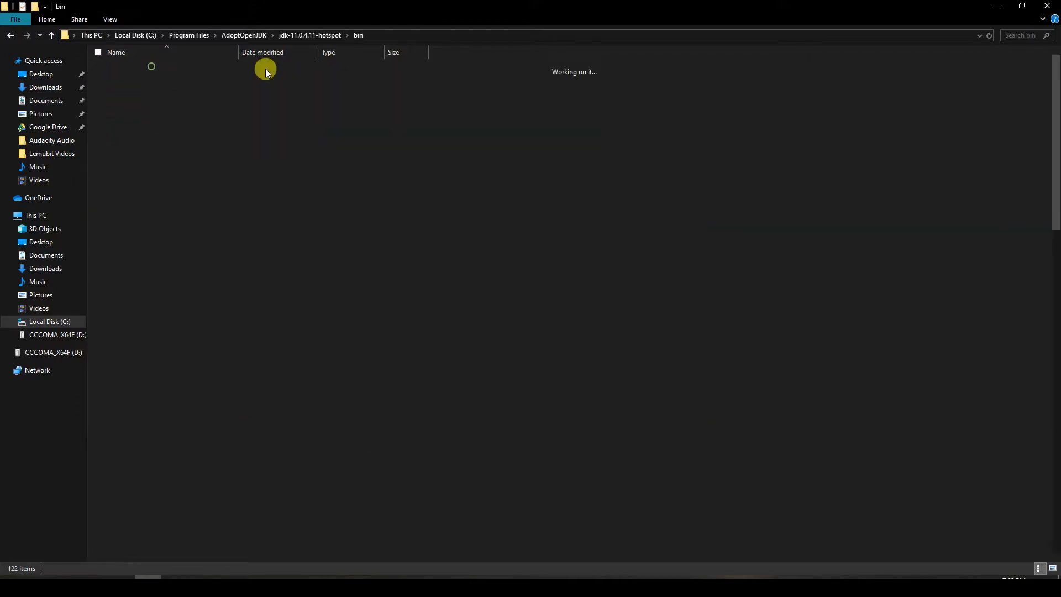
click(405, 35)
right_click(405, 34)
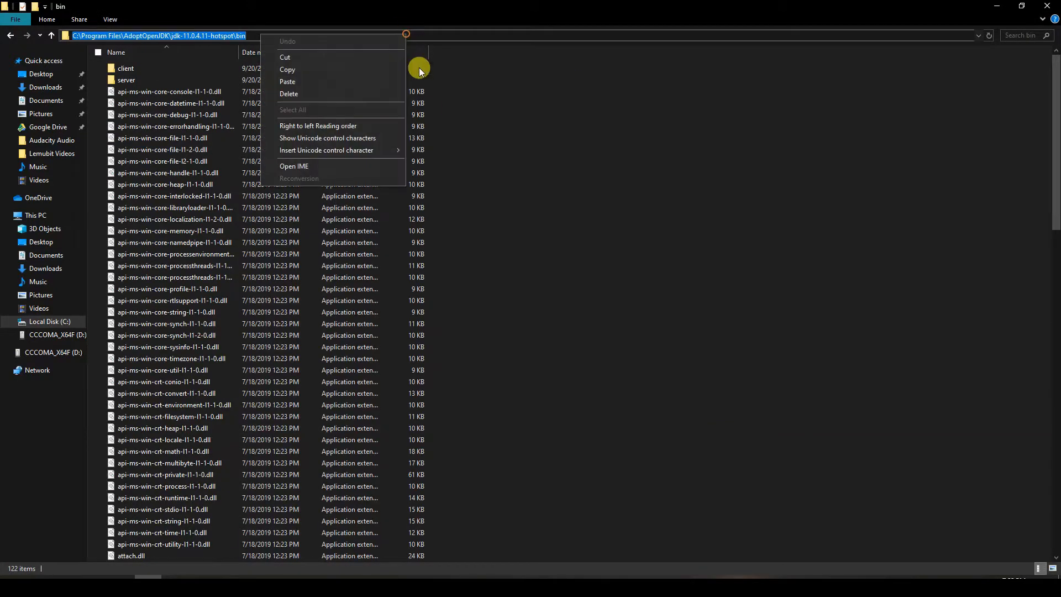
click(356, 68)
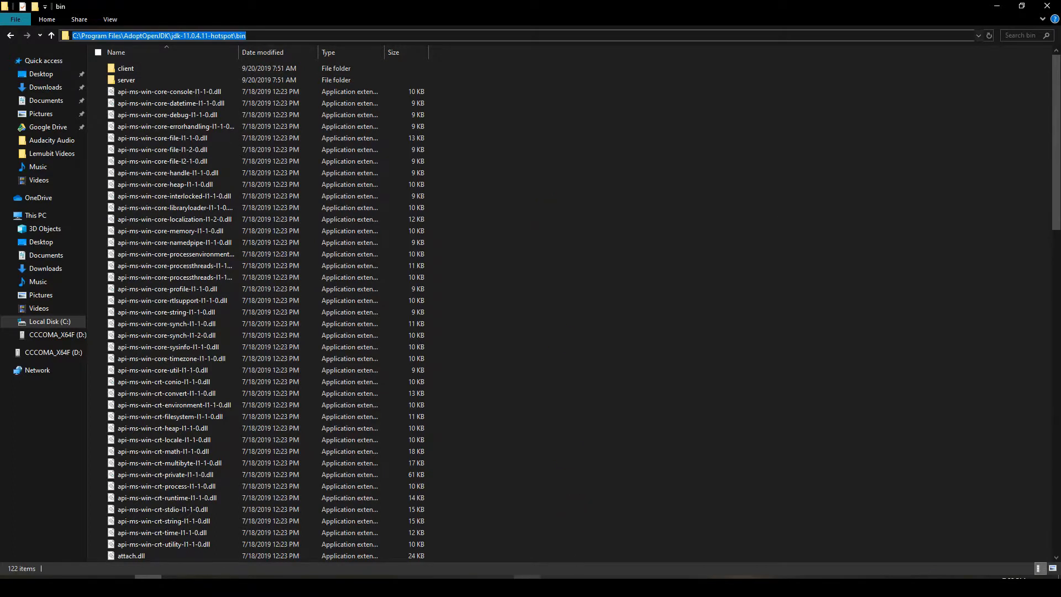
click(519, 575)
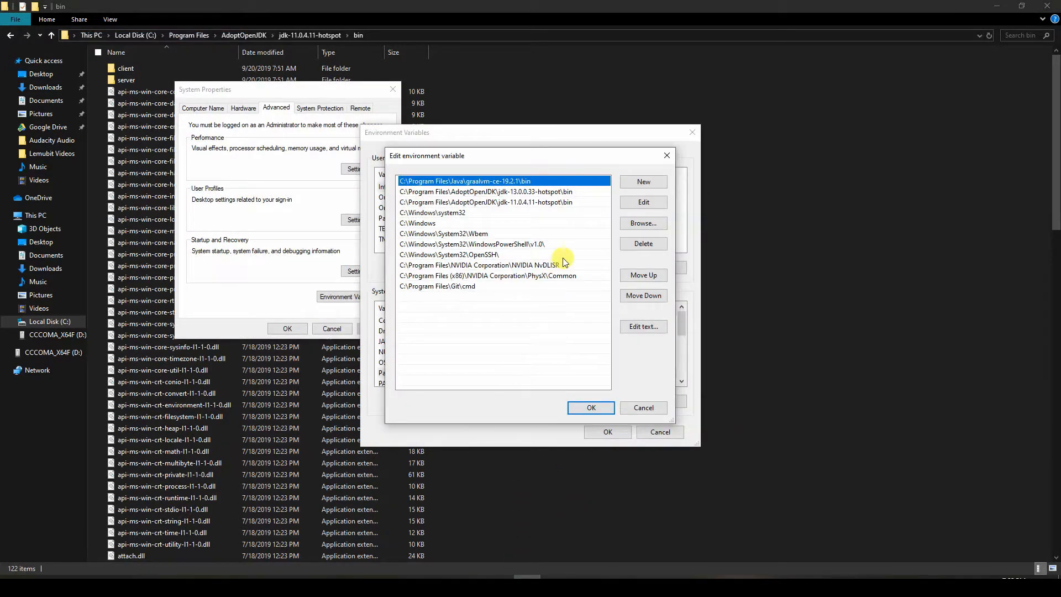
click(632, 191)
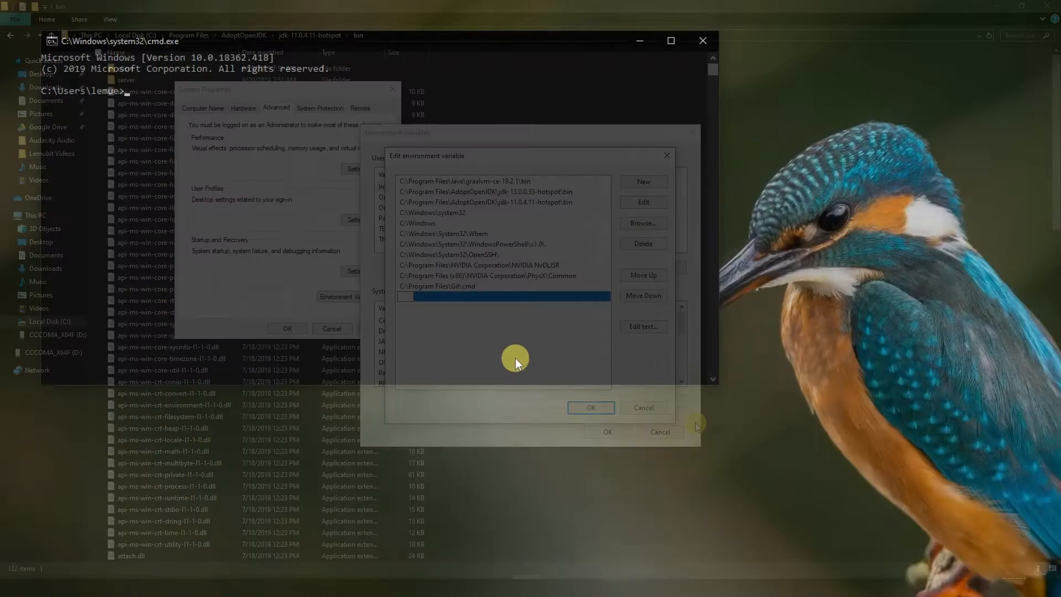
- Check the active Java version by running java -version in the Command Prompt
text(java -vers)
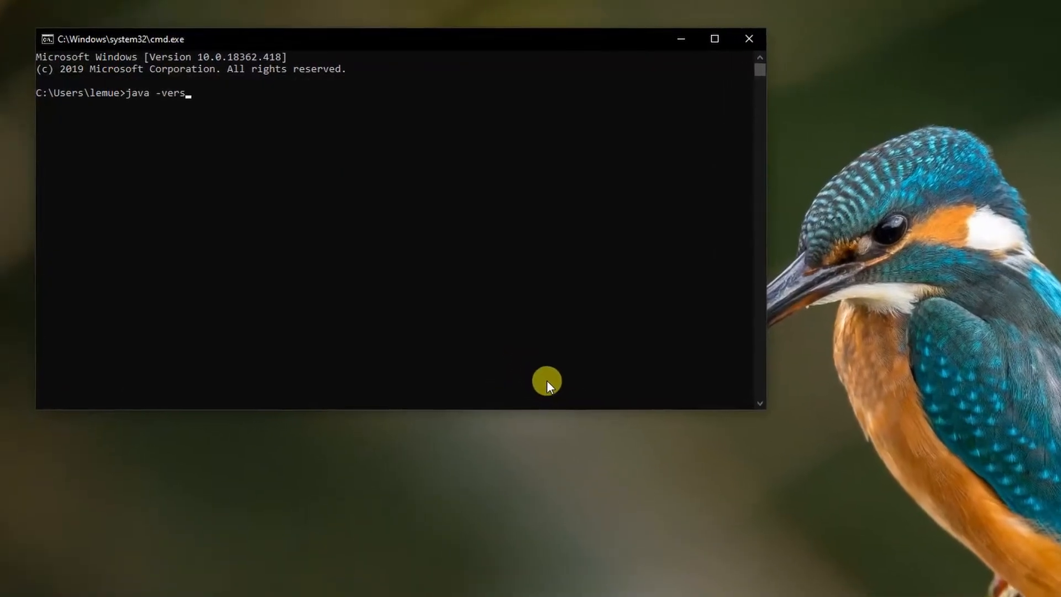
text(ion)
key(Return)
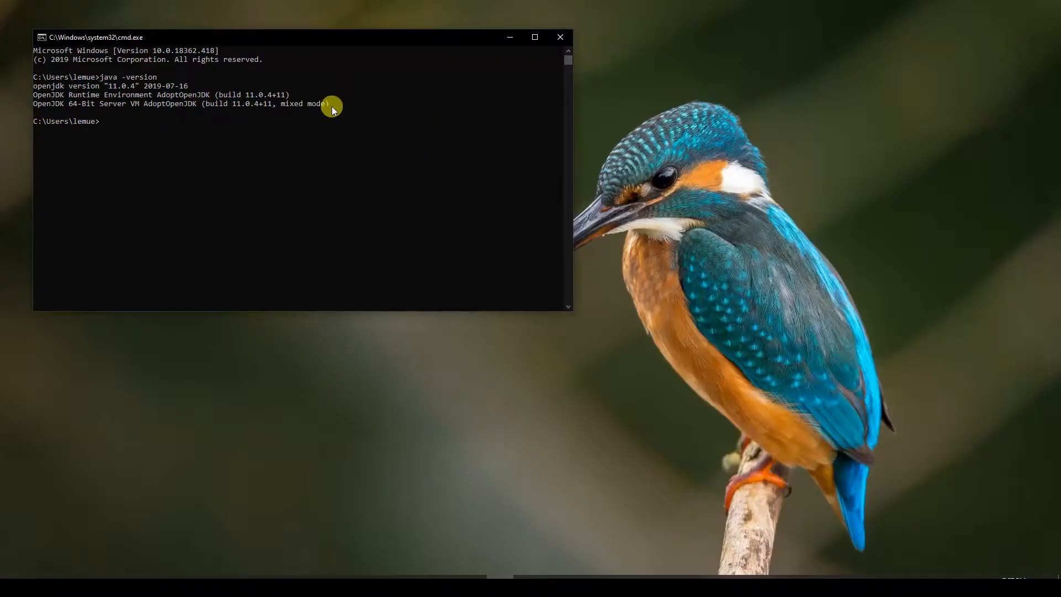
drag(331, 105, 1, 84)
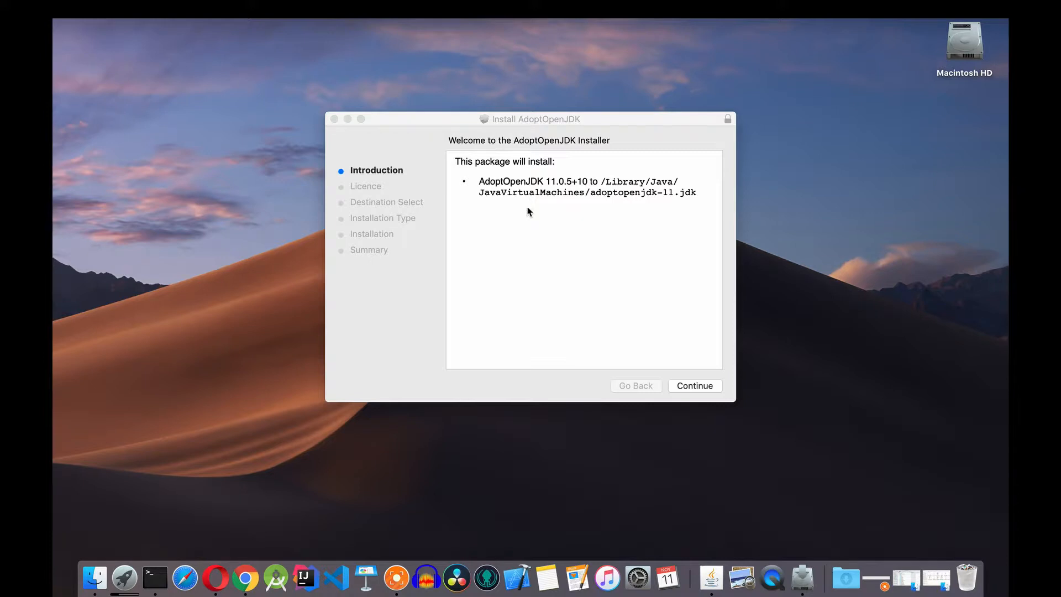
- Proceed past the introduction of the macOS AdoptOpenJDK installer and agree to the software licence
click(689, 385)
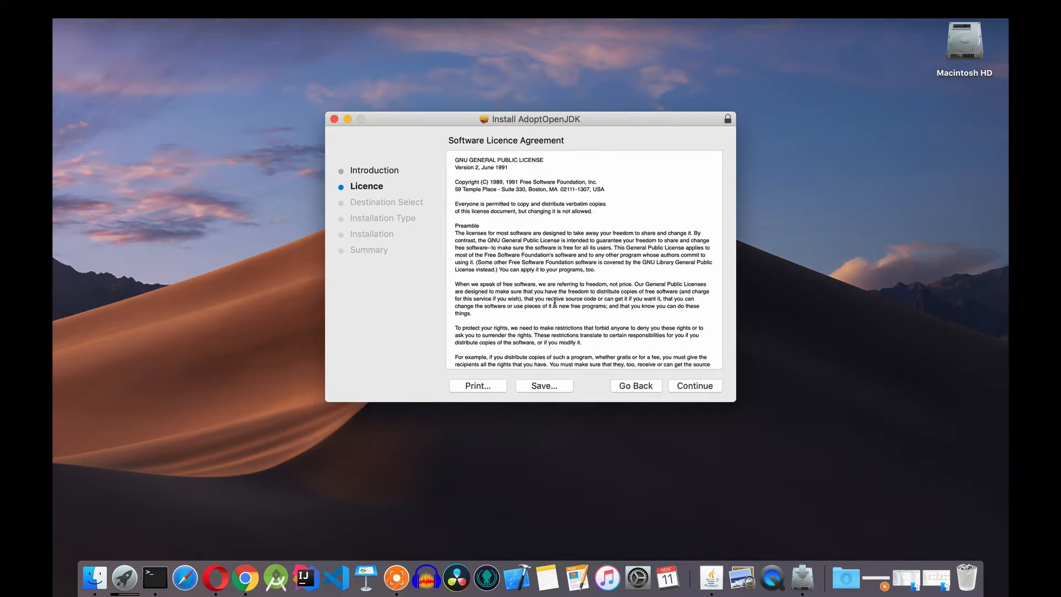
scroll(554, 303, down, 15)
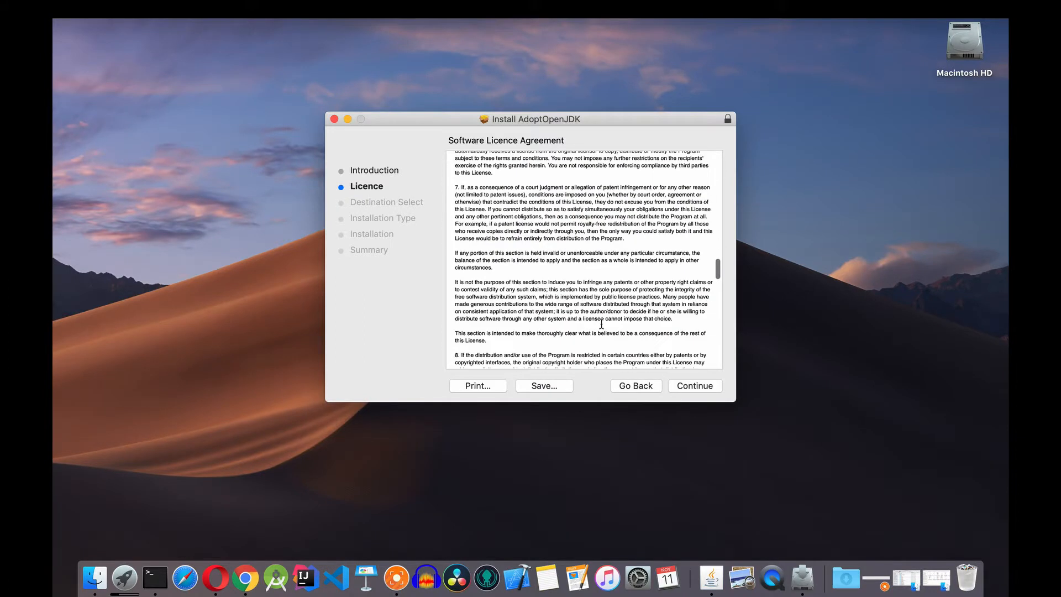
click(694, 390)
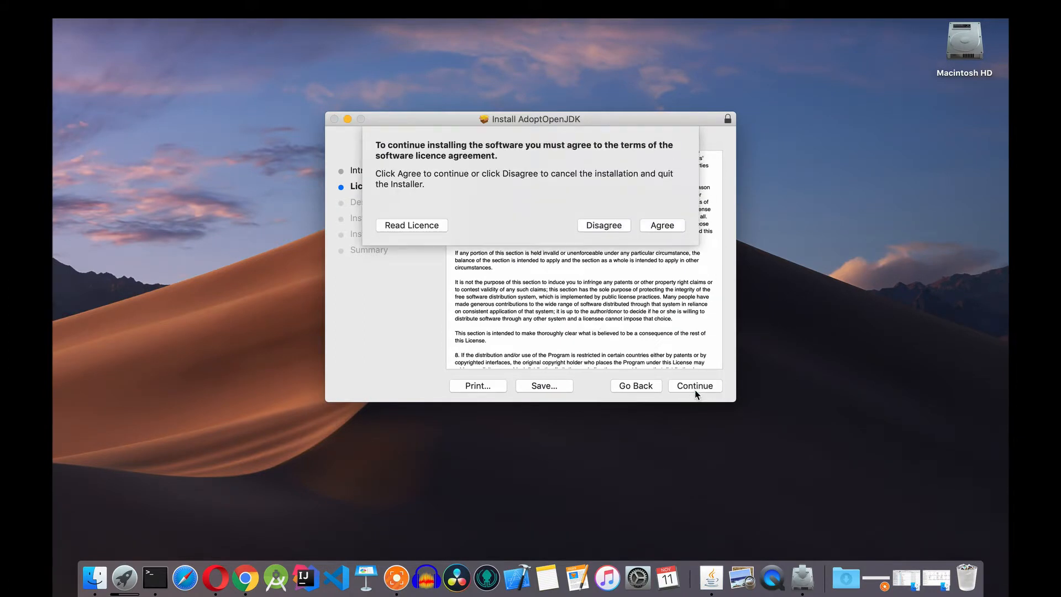
click(662, 225)
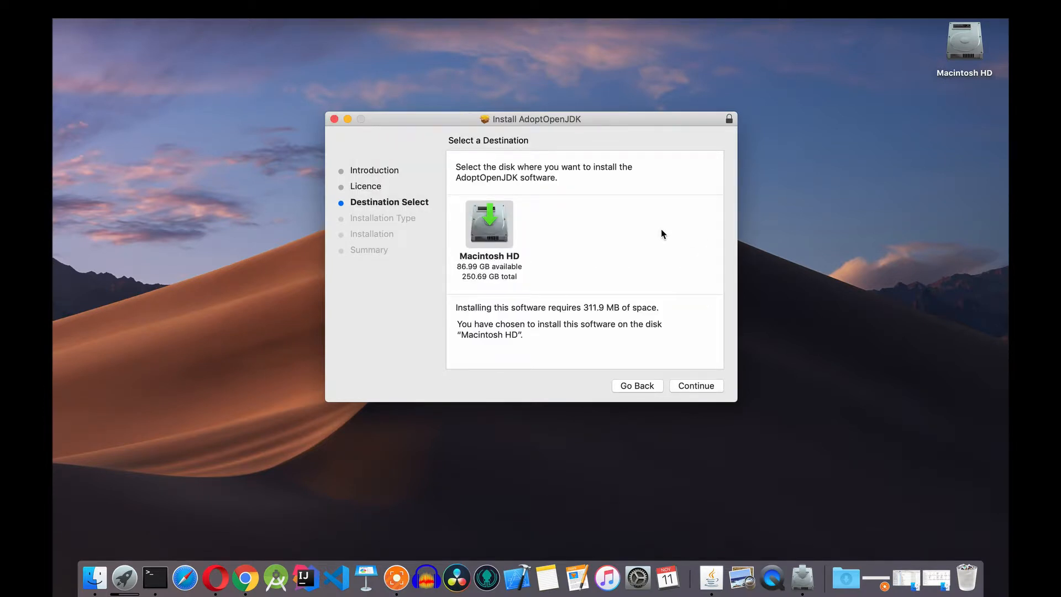
- Run the standard AdoptOpenJDK installation on Macintosh HD, close the finished installer and keep its package
click(685, 388)
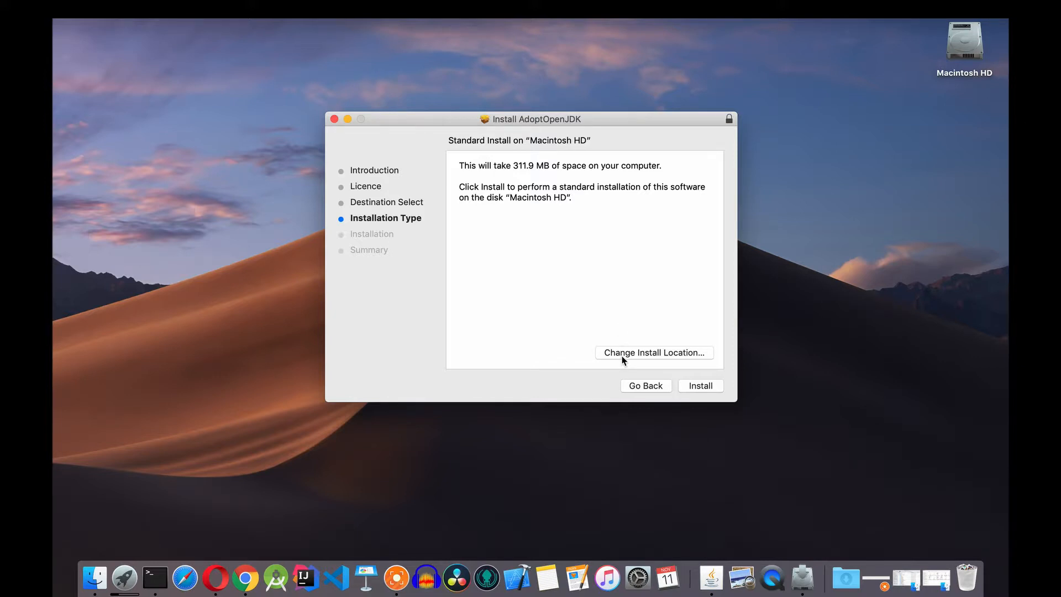
click(694, 386)
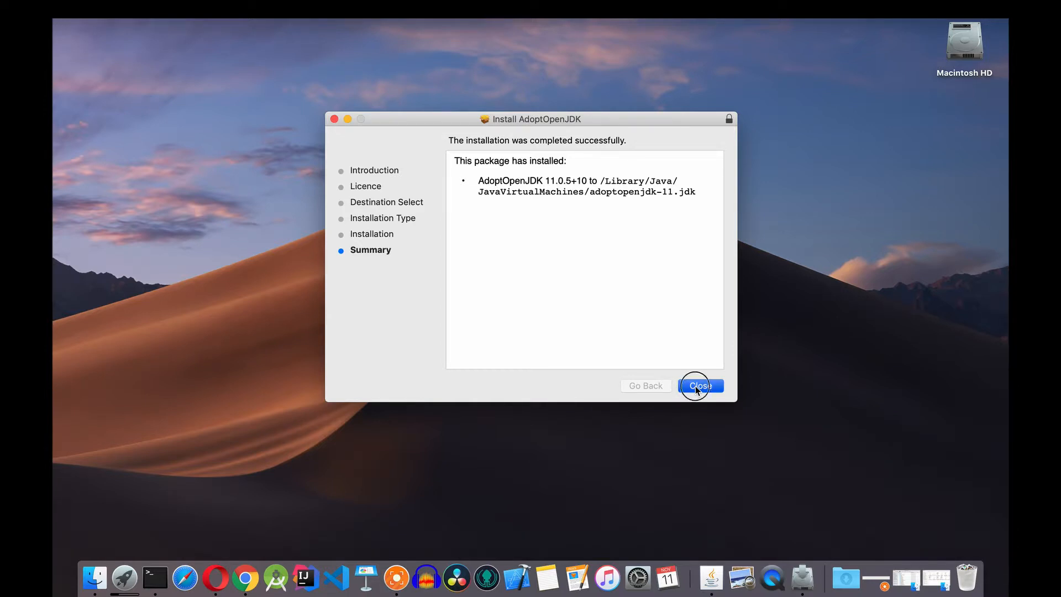
click(694, 385)
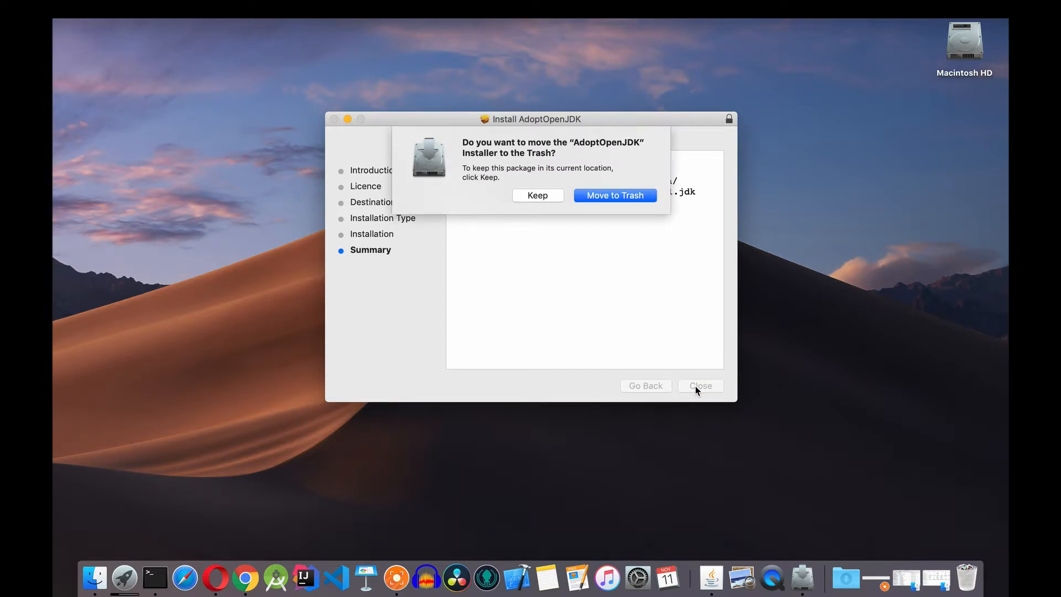
click(538, 195)
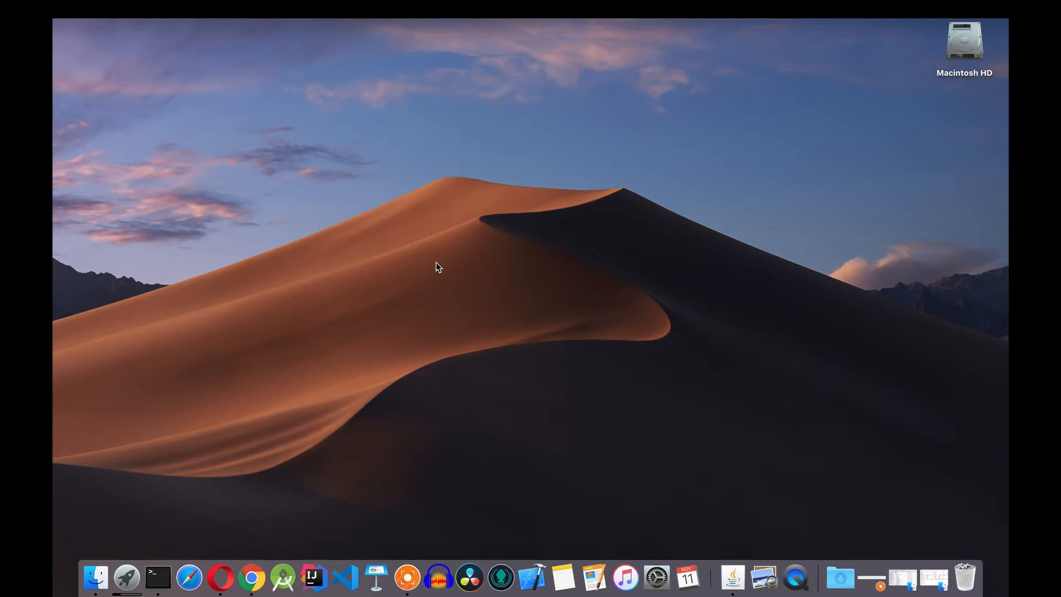
- In Finder, open Macintosh HD's Library/Java/JavaVirtualMachines/adoptopenjdk-11.jdk/Contents/Home folder and copy its pathname
double_click(962, 45)
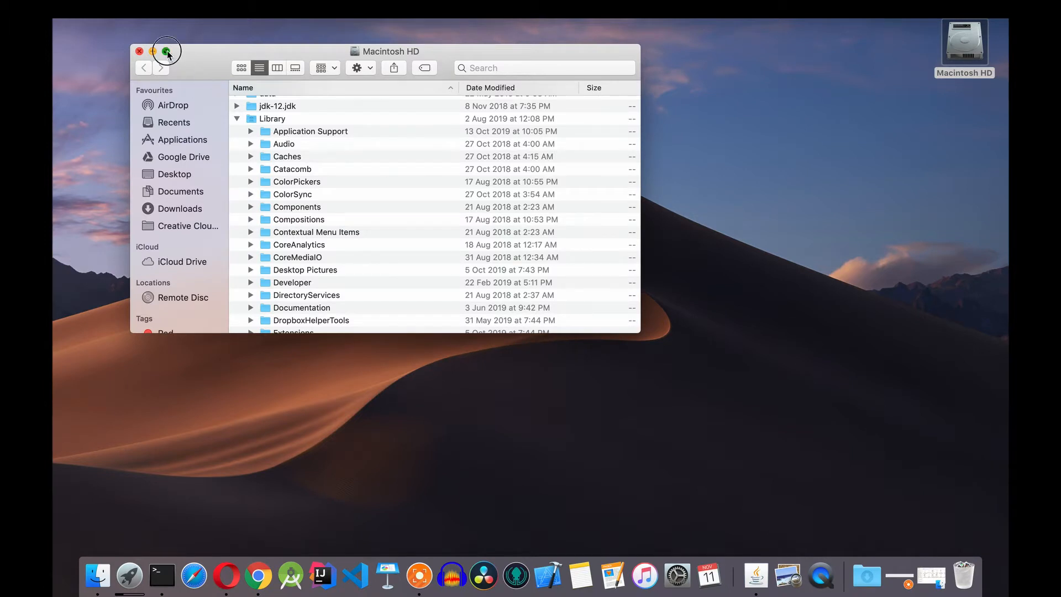
click(165, 51)
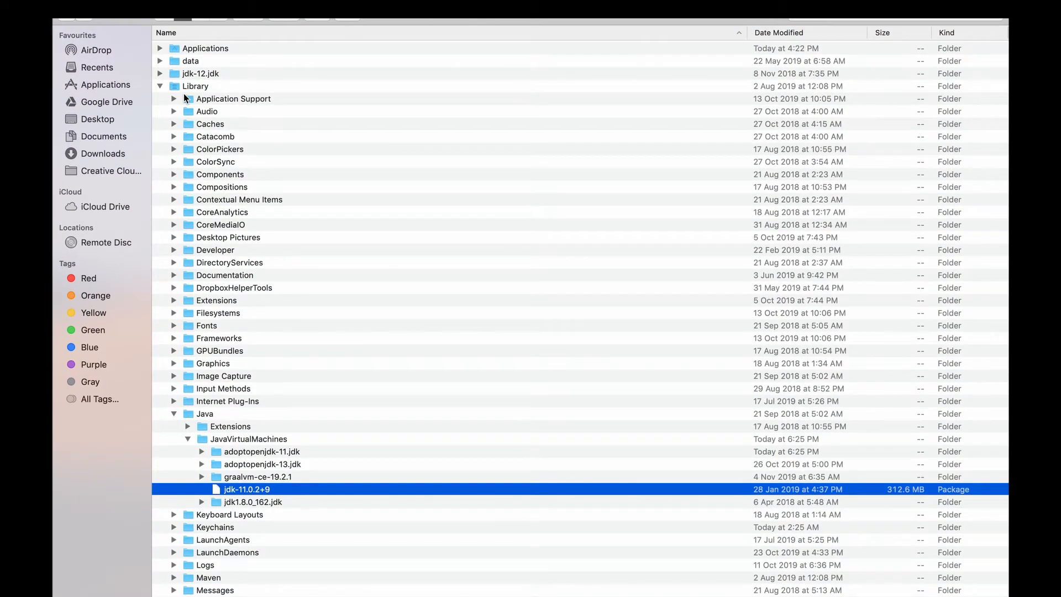
scroll(188, 148, down, 10)
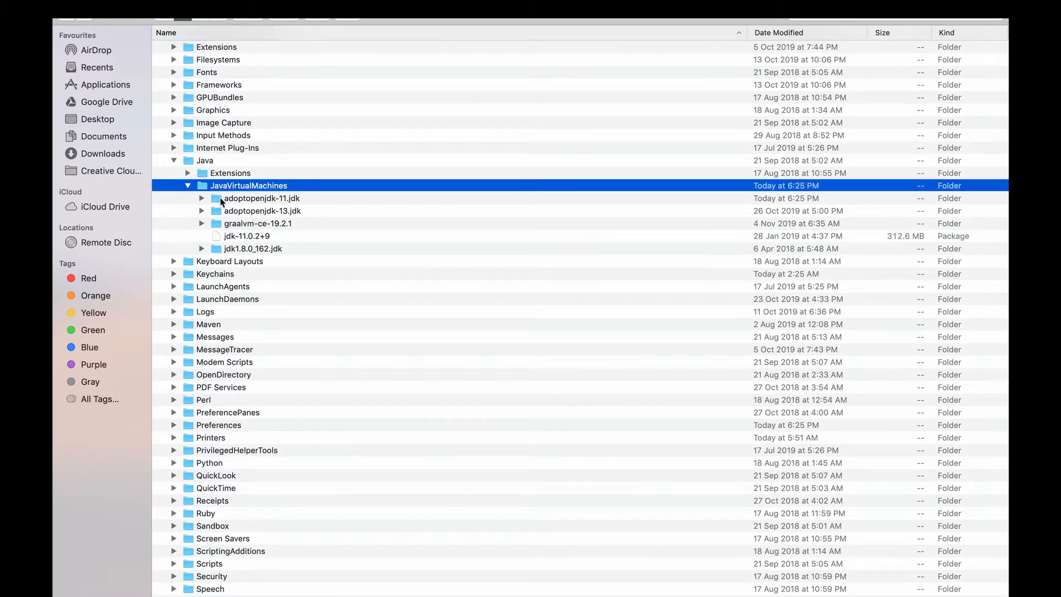
click(229, 199)
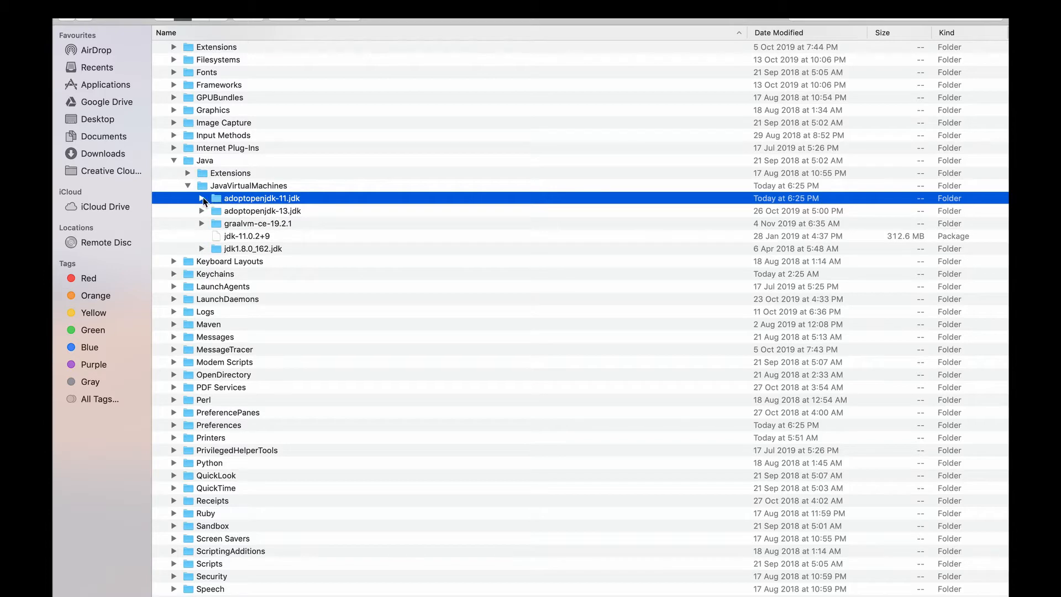
click(202, 198)
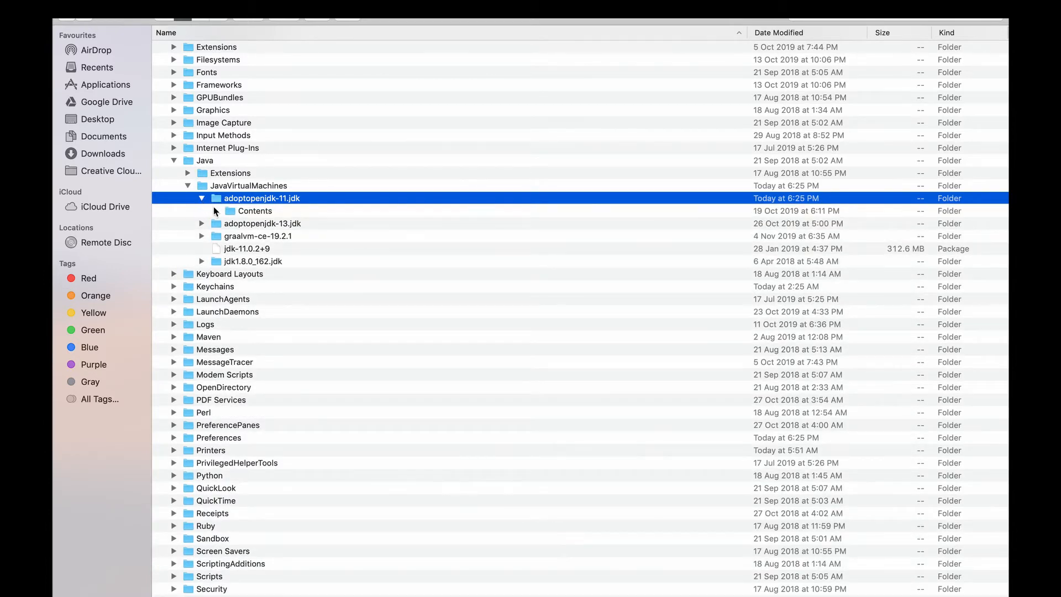
click(216, 211)
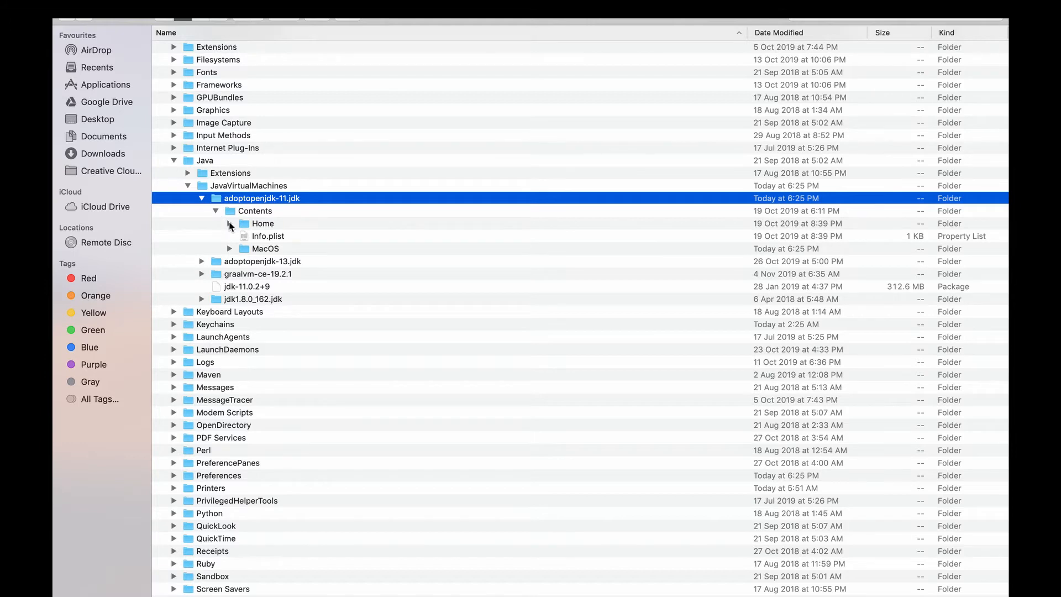
click(230, 223)
click(246, 224)
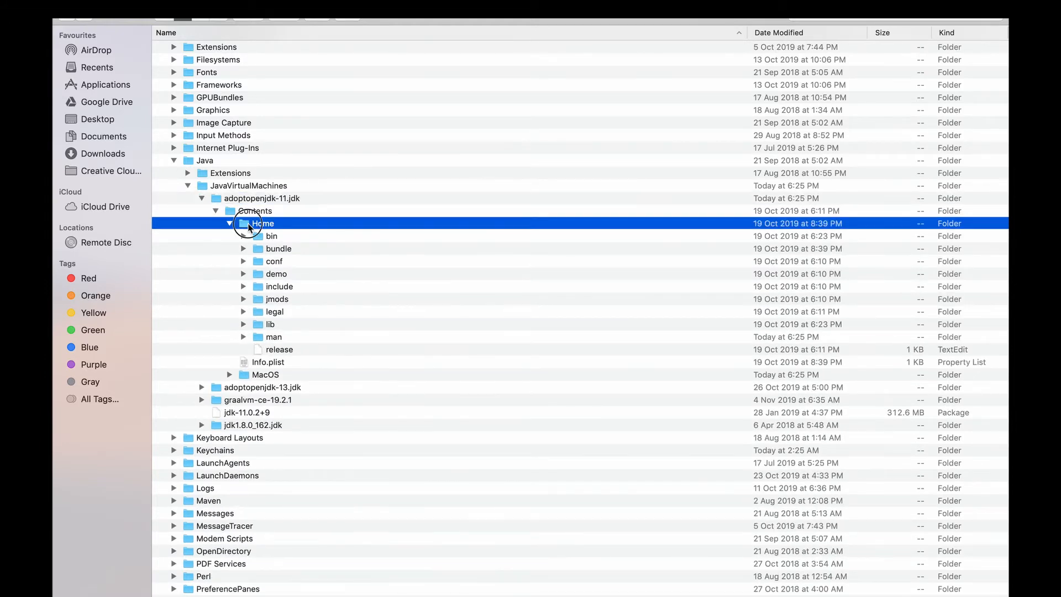
double_click(247, 227)
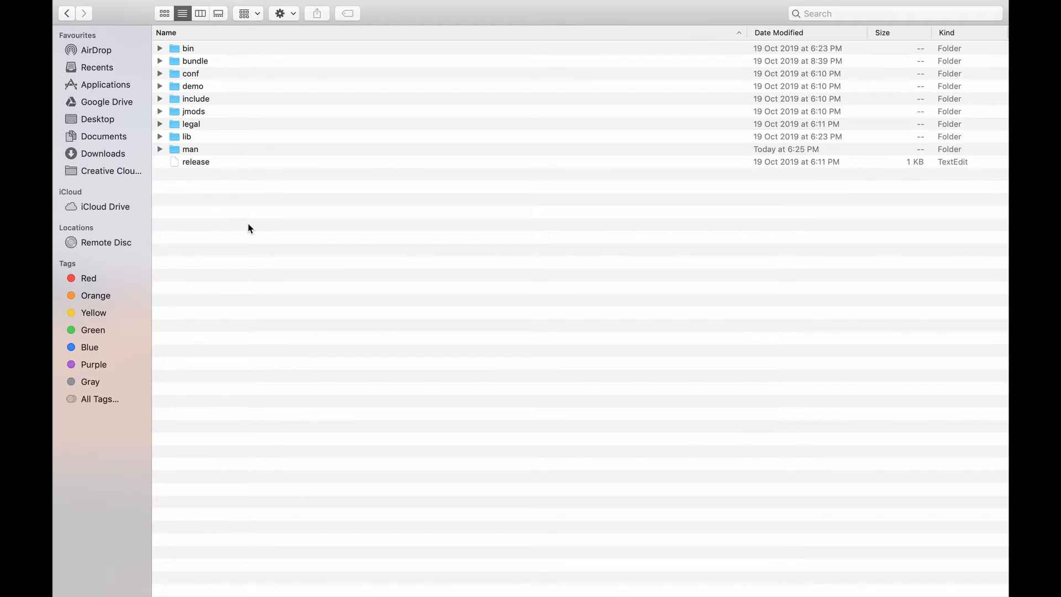
click(296, 14)
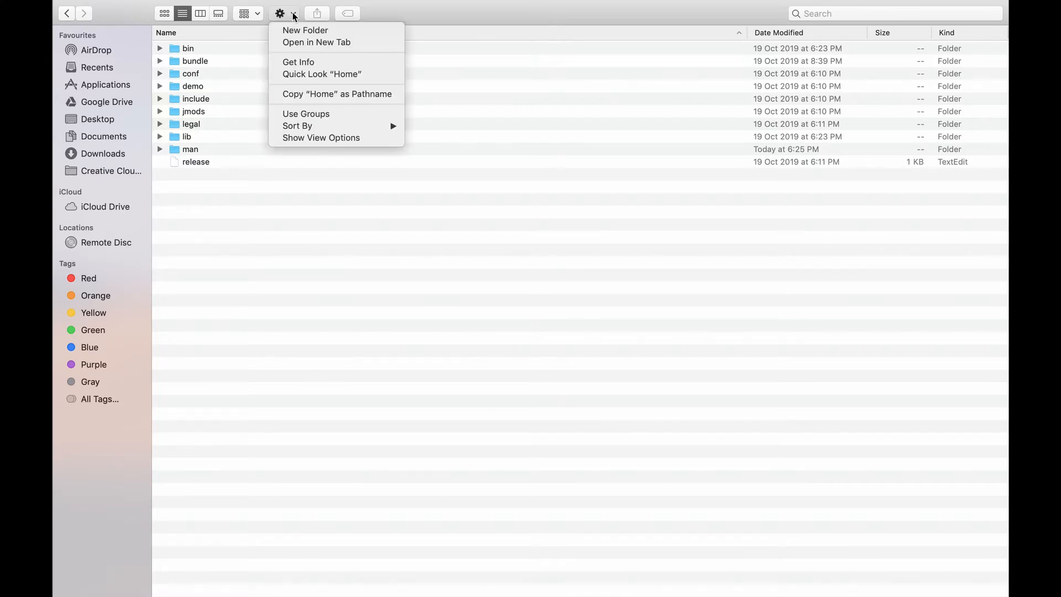
click(300, 93)
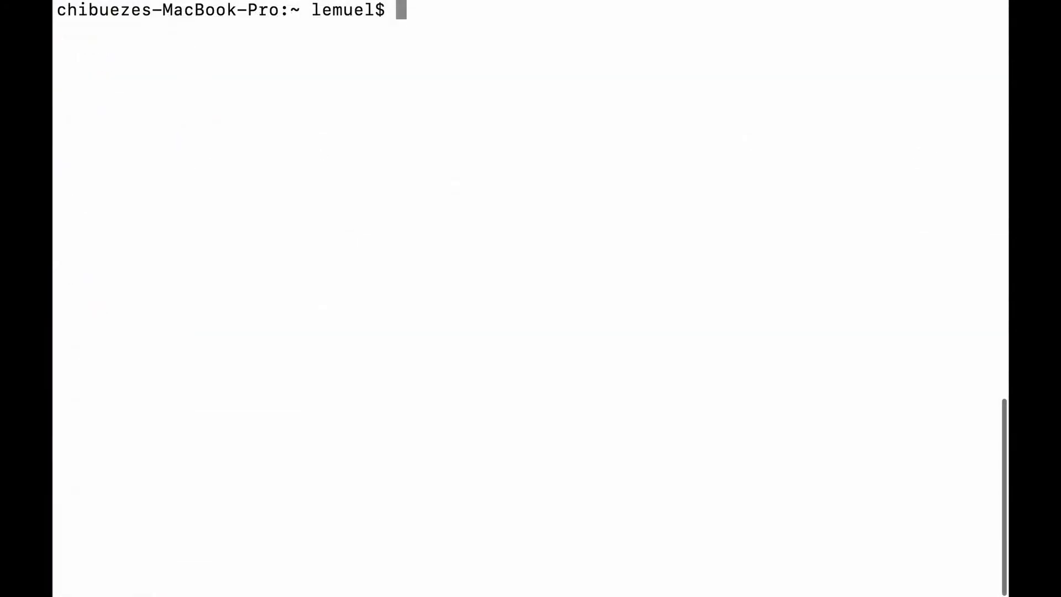
- In the Terminal, export JAVA_HOME as /Library/Java/JavaVirtualMachines/adoptopenjdk-11.jdk/Contents/Home using the copied path
text(ep)
key(BackSpace)
text(xpor)
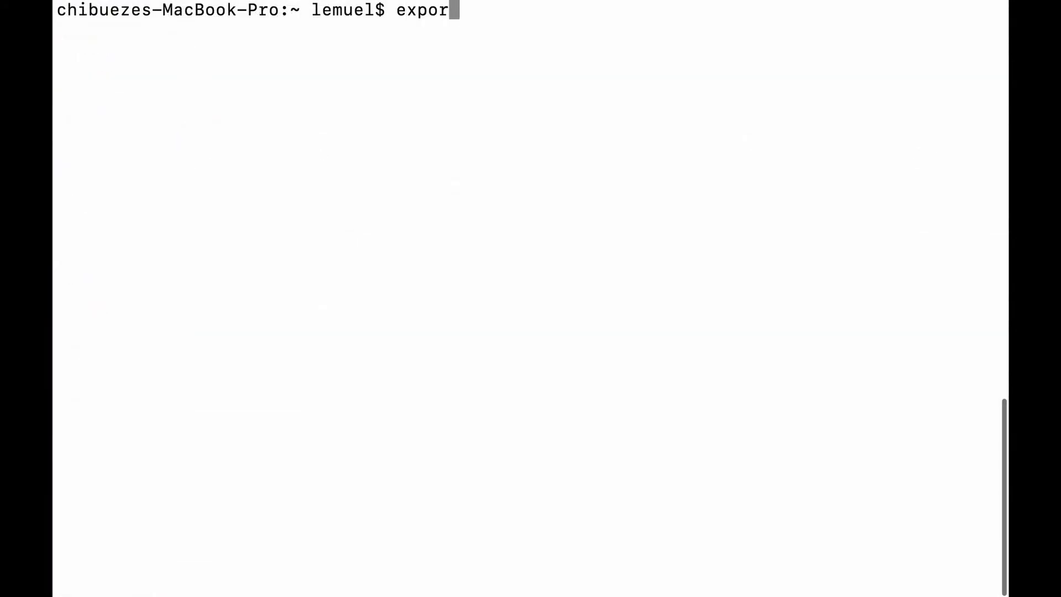
text(t JAVA_)
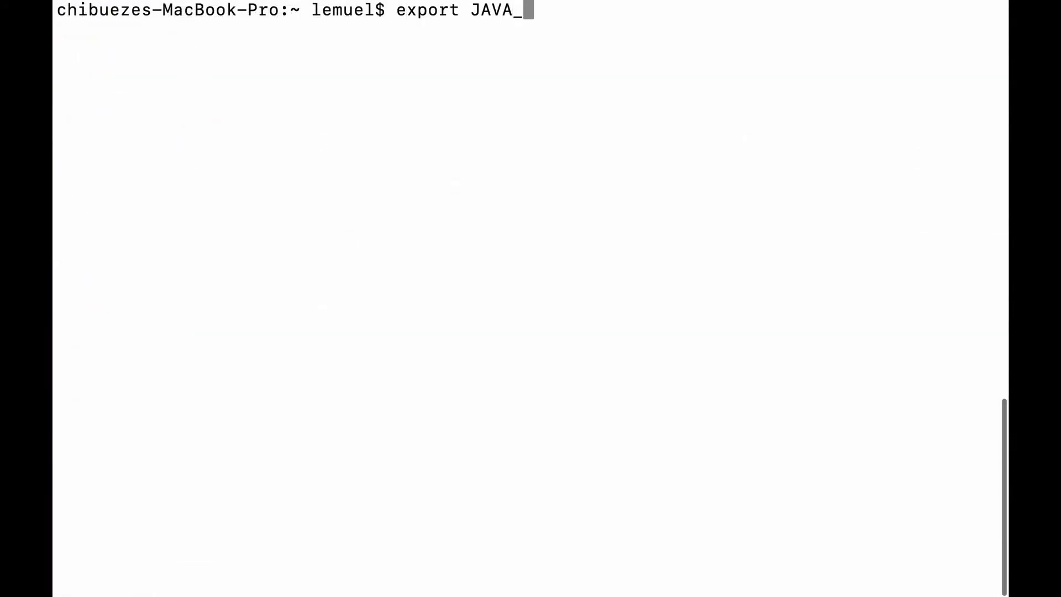
text(HOME=)
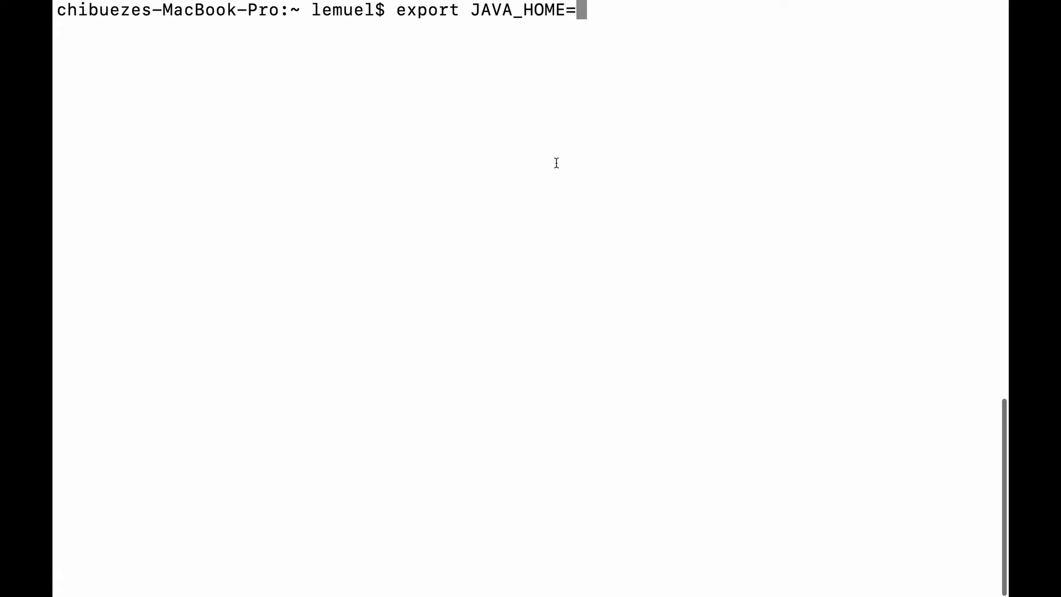
right_click(632, 34)
click(636, 43)
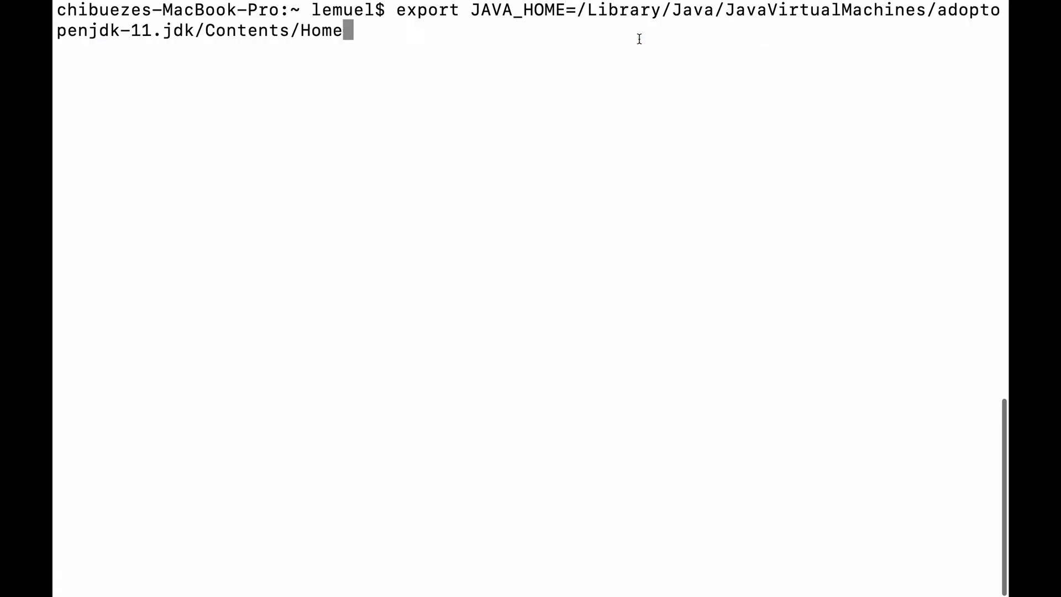
key(Return)
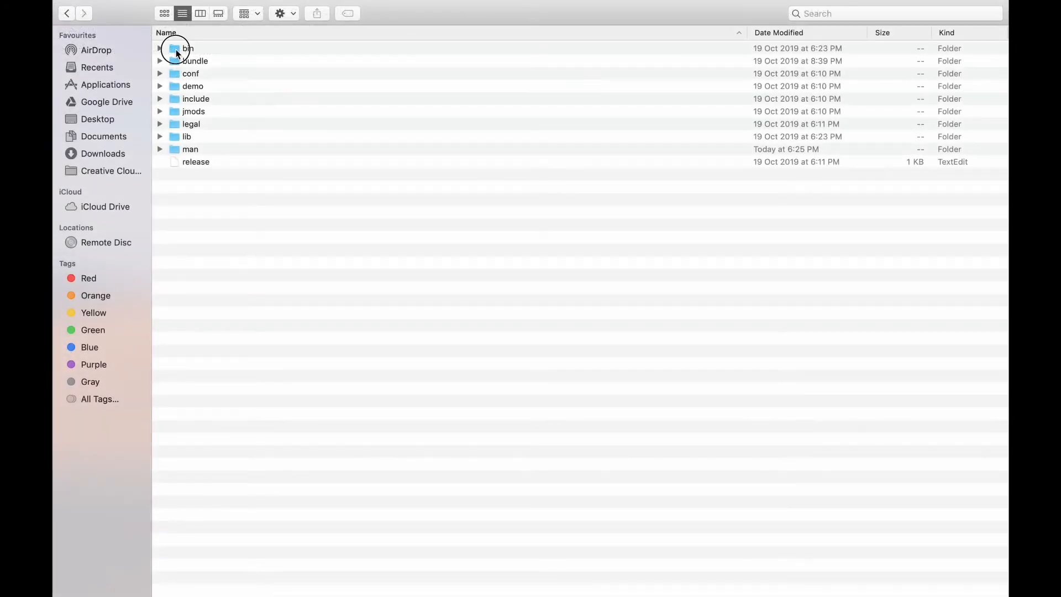
- Back in Finder, open the bin folder inside the JDK's Home folder and copy its pathname
double_click(176, 49)
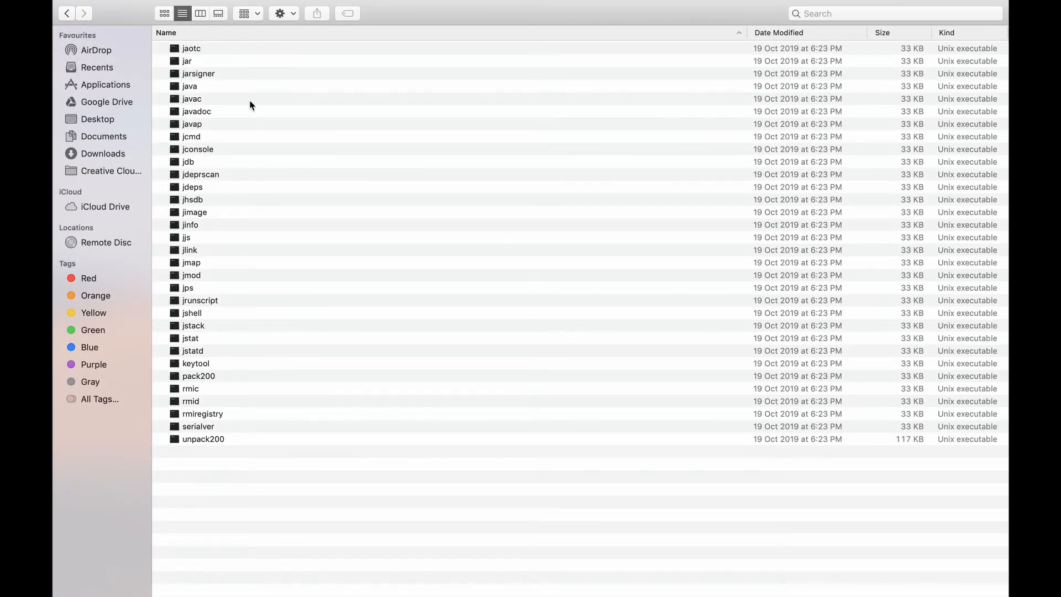
click(293, 14)
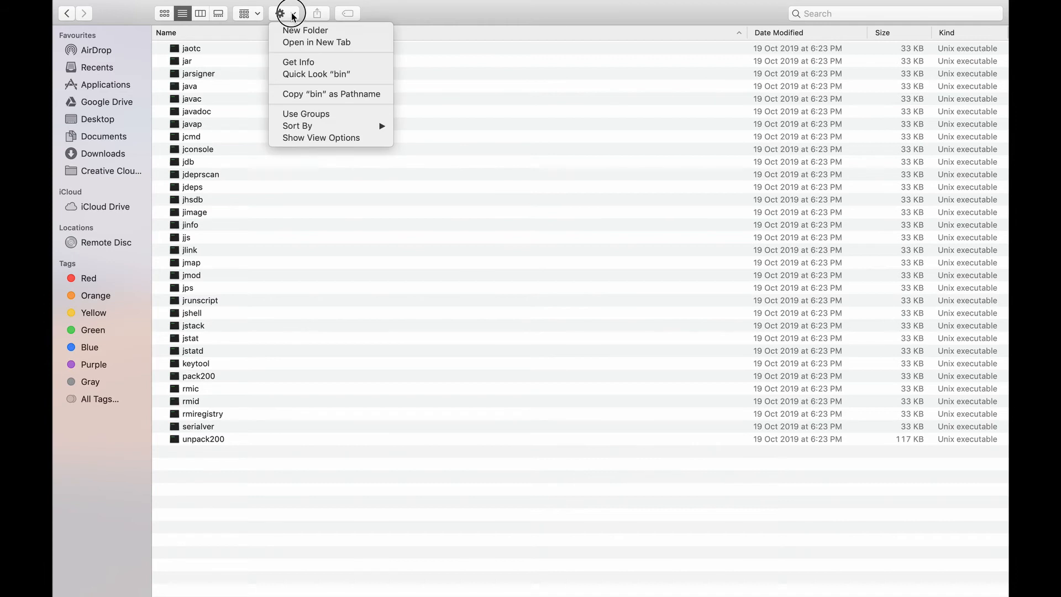
click(310, 93)
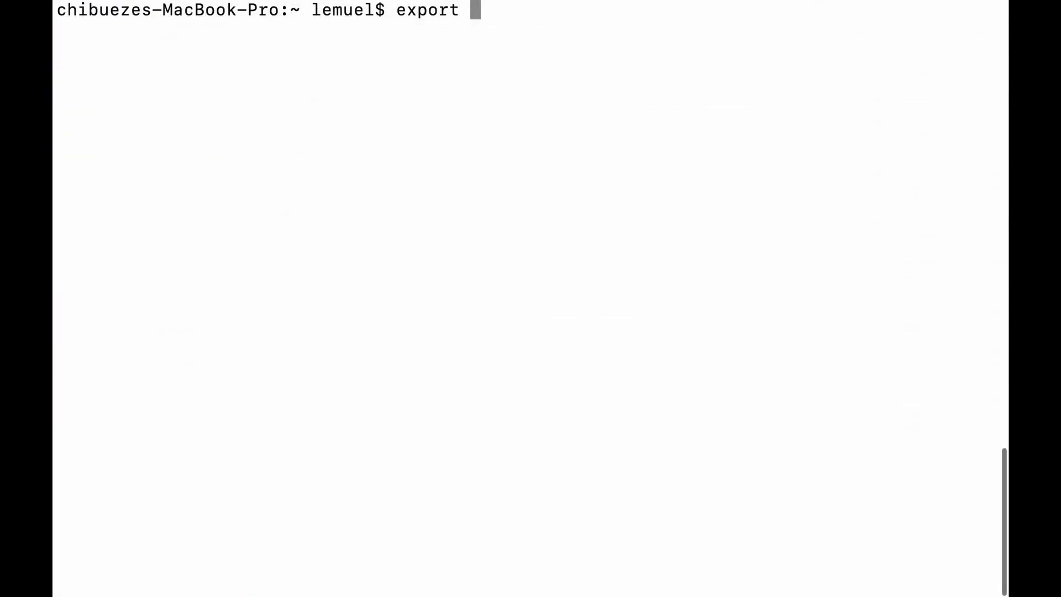
- In the Terminal, export PATH as /Library/Java/JavaVirtualMachines/adoptopenjdk-11.jdk/Contents/Home/bin:$PATH
text(PATH=)
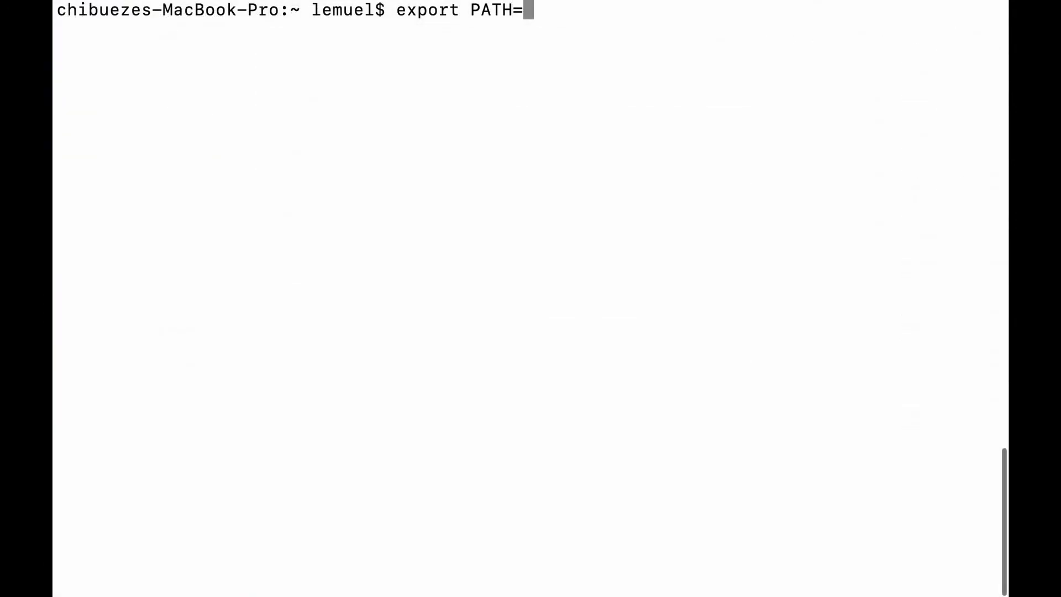
right_click(558, 21)
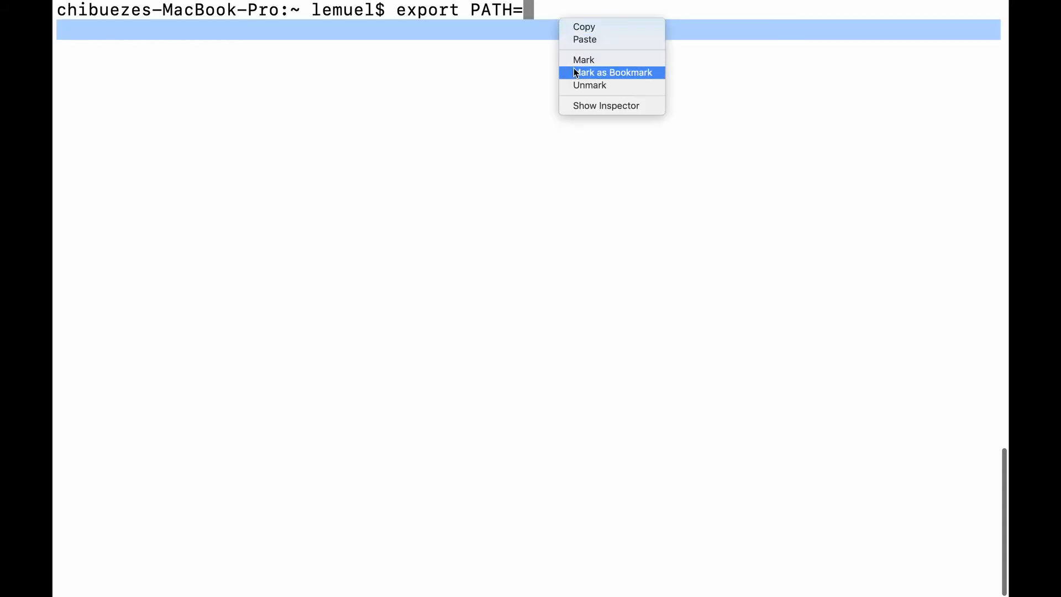
click(586, 38)
text(:)
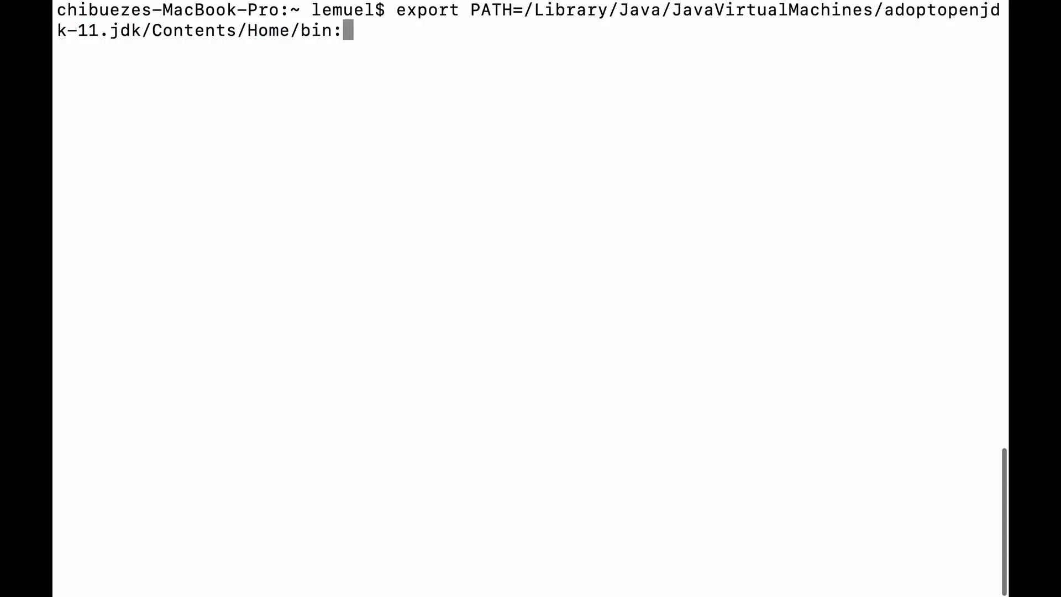
text($PATH)
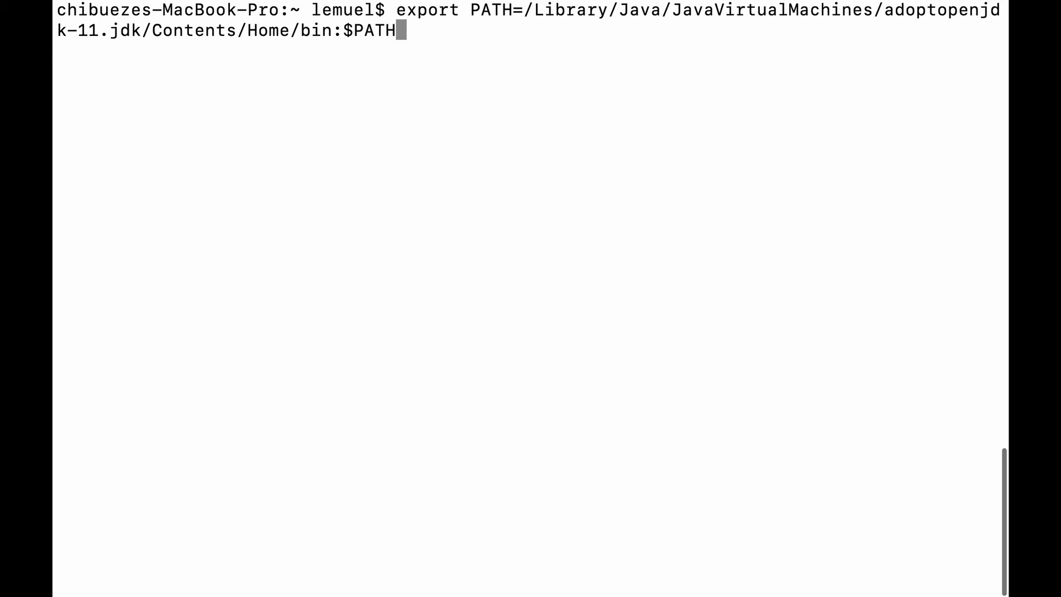
key(Return)
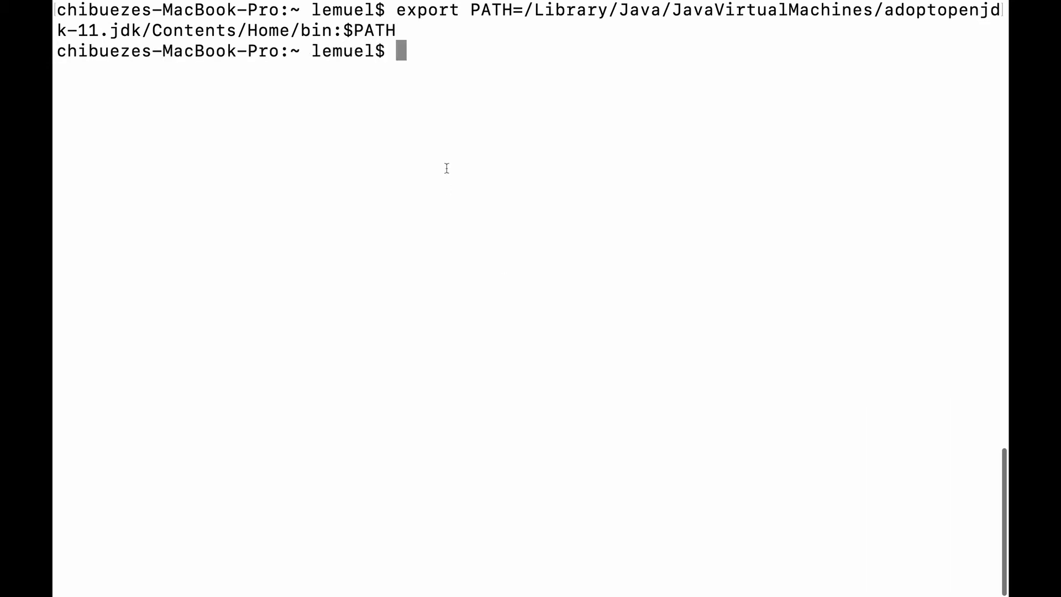
- Check the active Java version on the Mac by running java -version
text(java -)
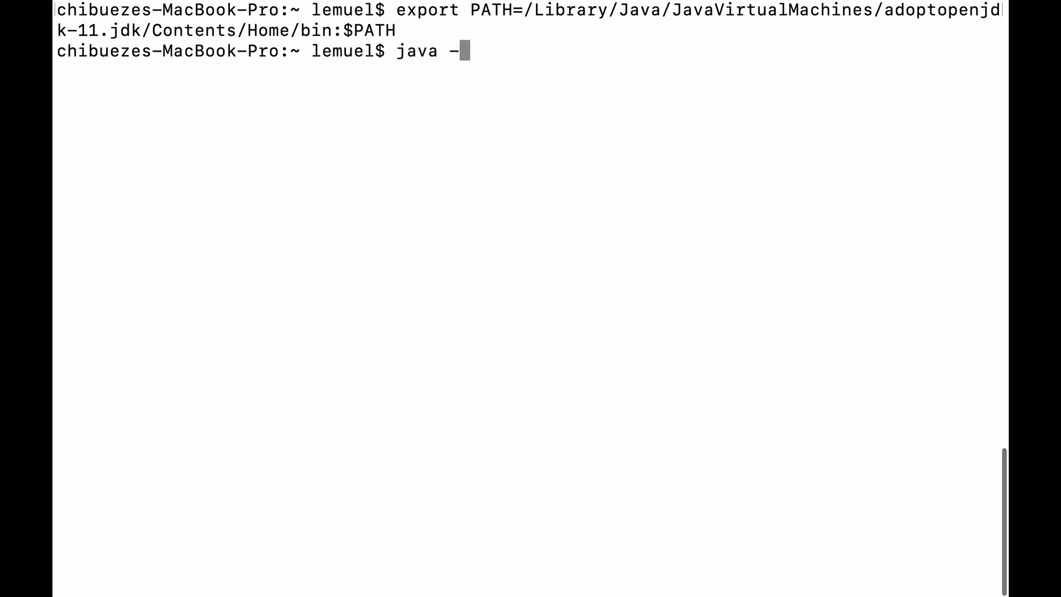
text(version)
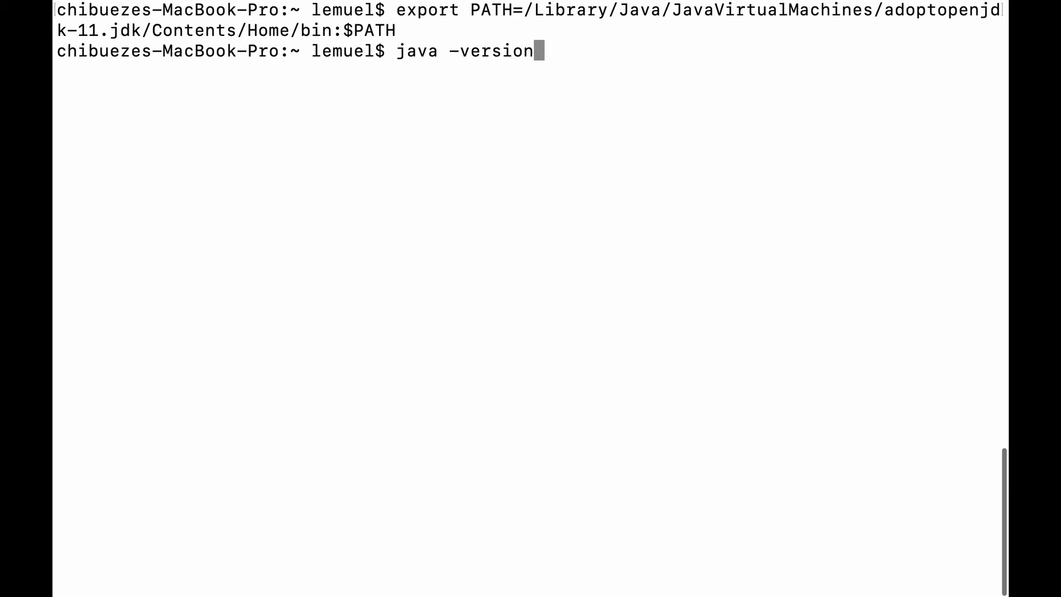
key(Return)
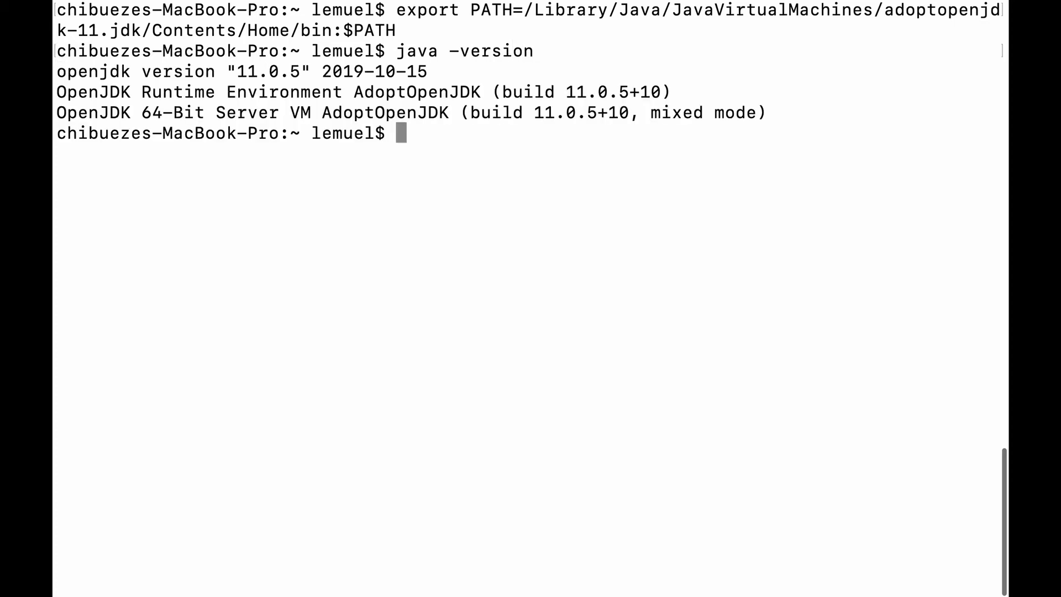